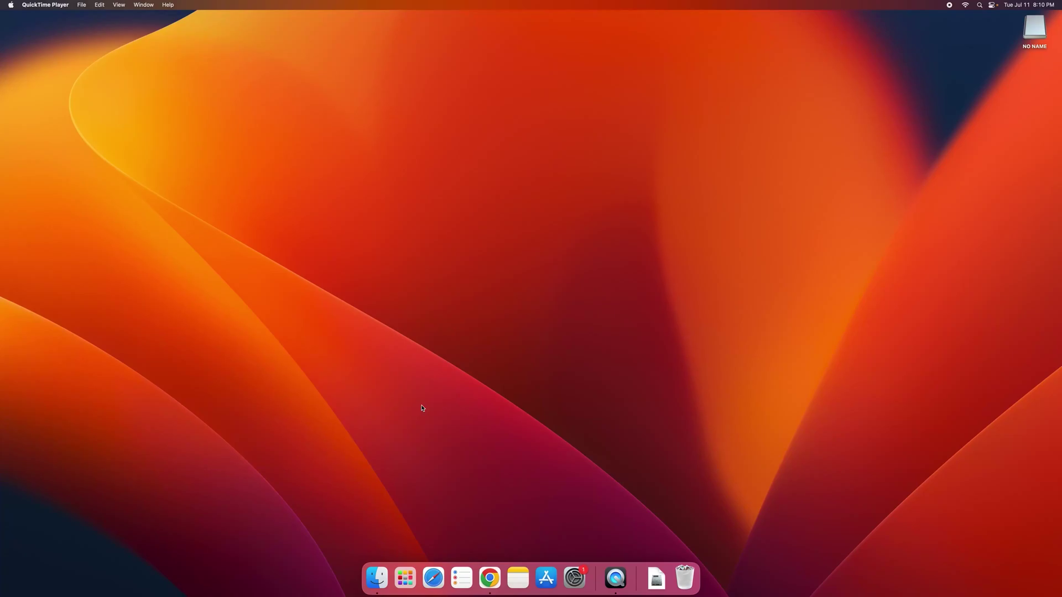
Step: Open Chrome, search the web for "react native" and open the official React Native website
{"action": "left_click", "coordinate": [484, 589]}
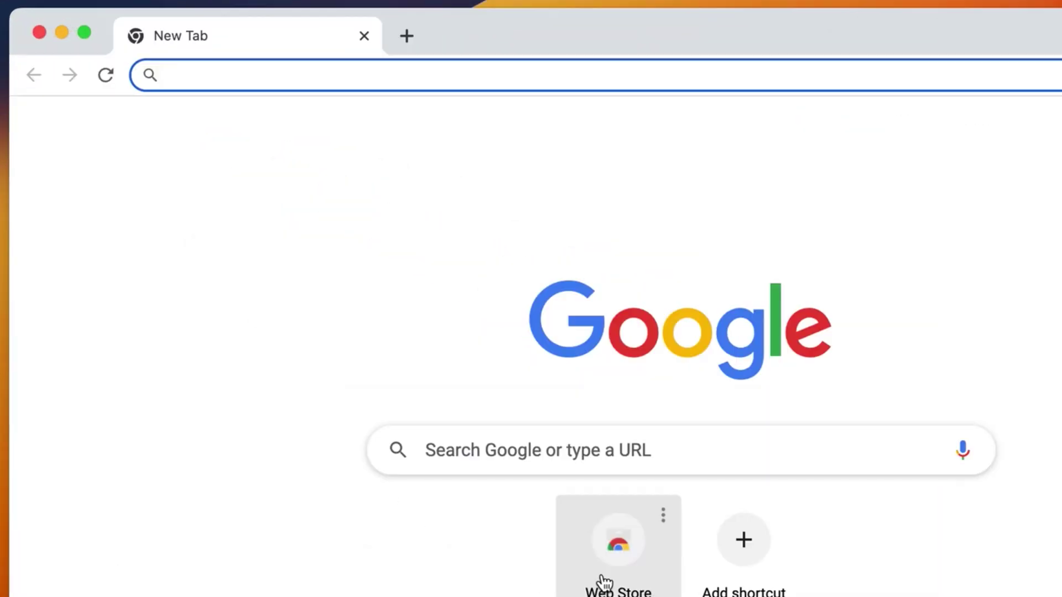
{"action": "type", "text": "reac"}
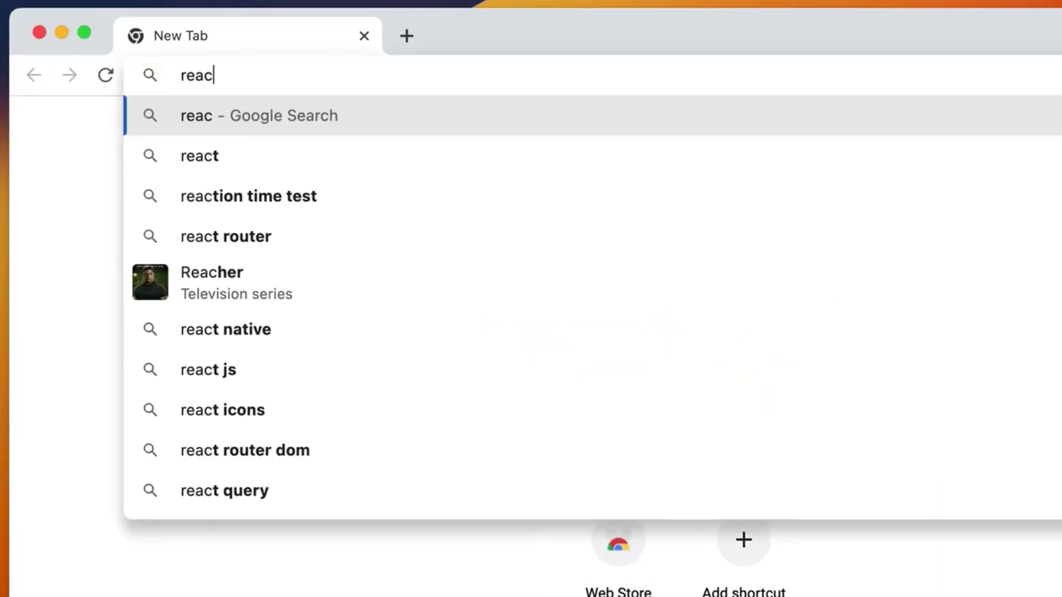
{"action": "type", "text": "t native"}
{"action": "key", "text": "Return"}
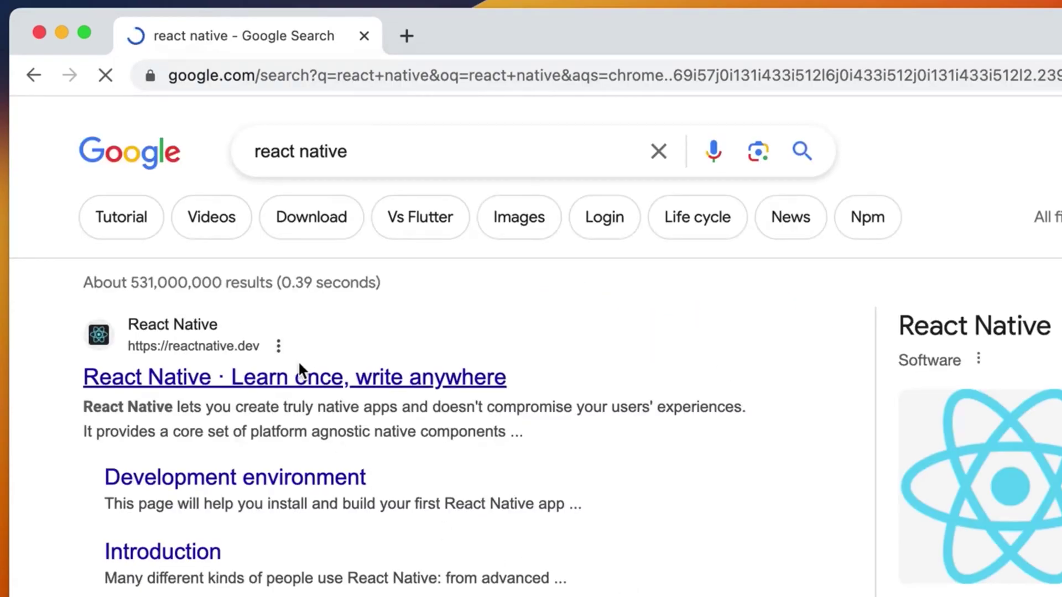
{"action": "left_click", "coordinate": [299, 368]}
Step: Open the Guides documentation and go to "Setting up the development environment" under Environment setup
{"action": "mouse_move", "coordinate": [670, 203]}
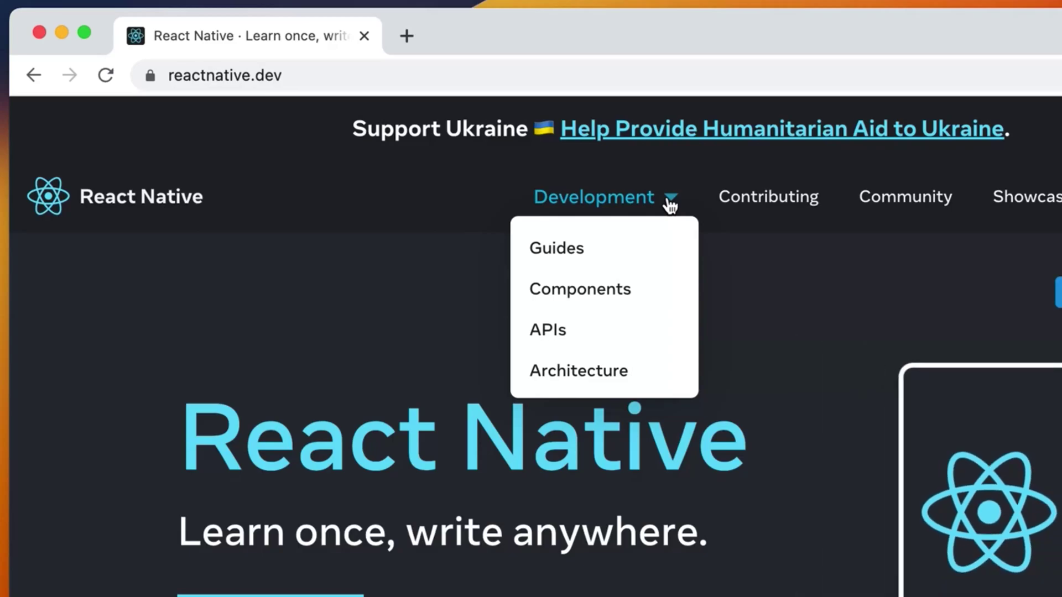
{"action": "left_click", "coordinate": [595, 251]}
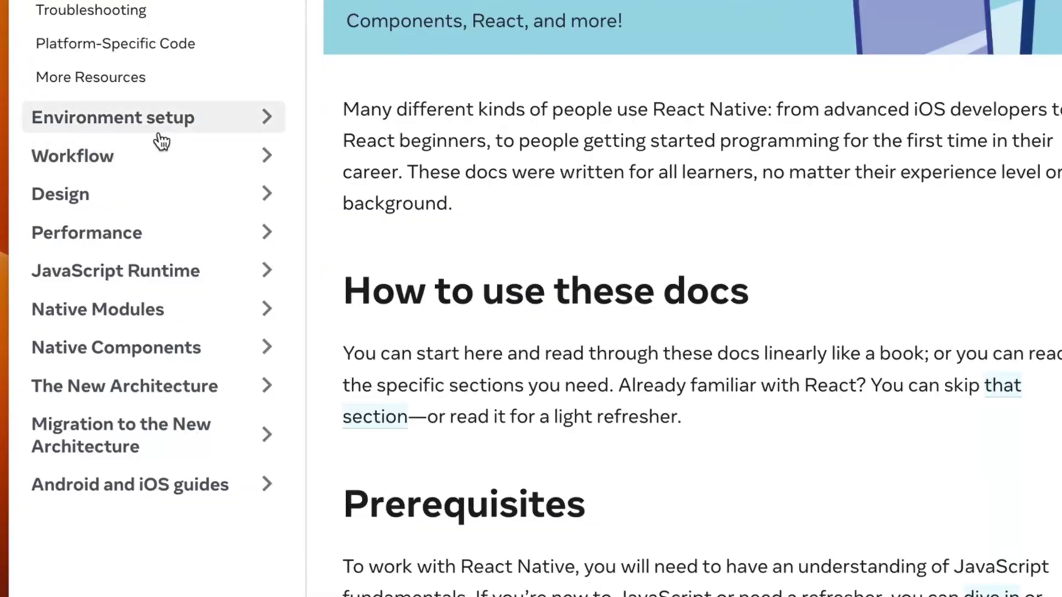
{"action": "left_click", "coordinate": [159, 135]}
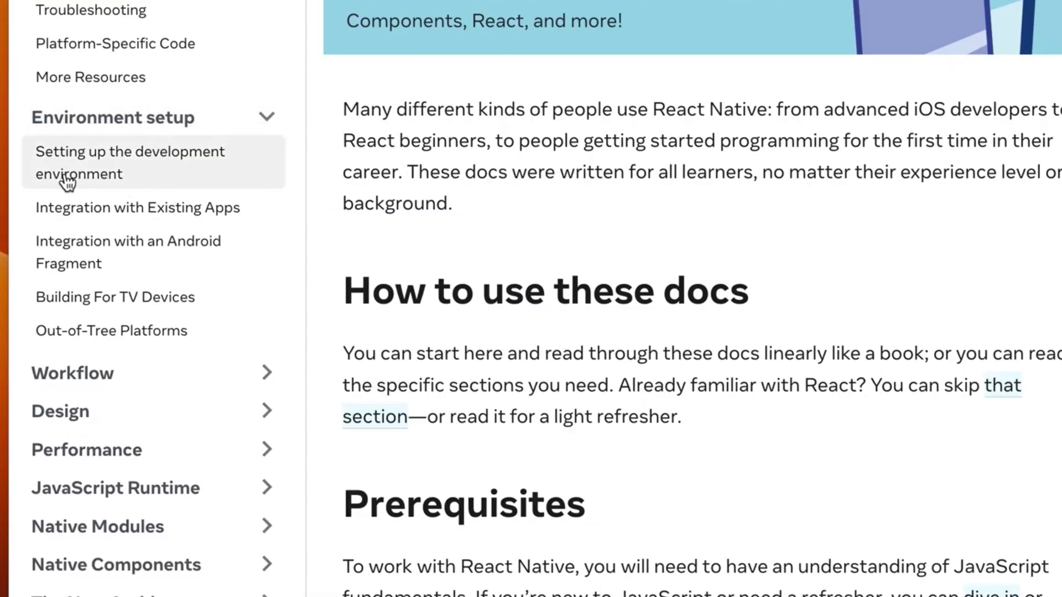
{"action": "left_click", "coordinate": [204, 182]}
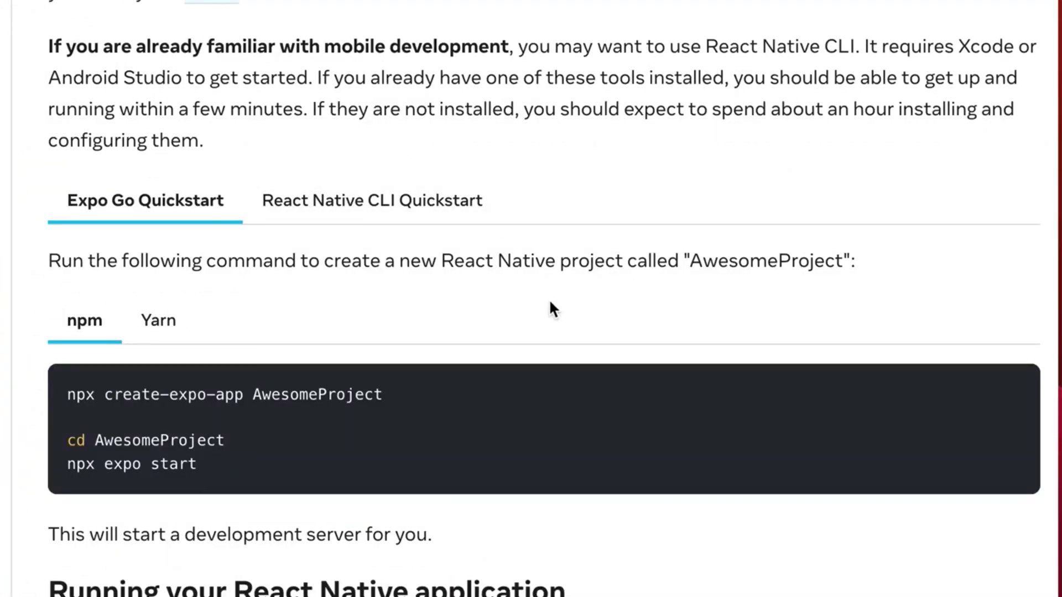
Step: Show the React Native CLI Quickstart instructions and review the Installing dependencies section for macOS and iOS
{"action": "scroll", "coordinate": [551, 302], "scroll_direction": "down", "scroll_amount": 2}
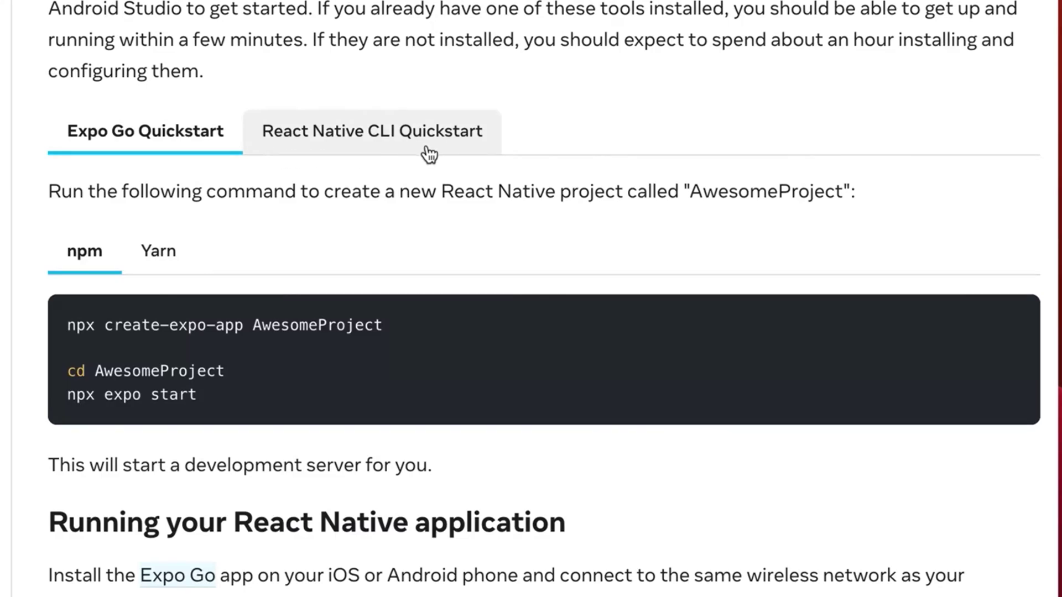
{"action": "scroll", "coordinate": [430, 155], "scroll_direction": "down", "scroll_amount": 1}
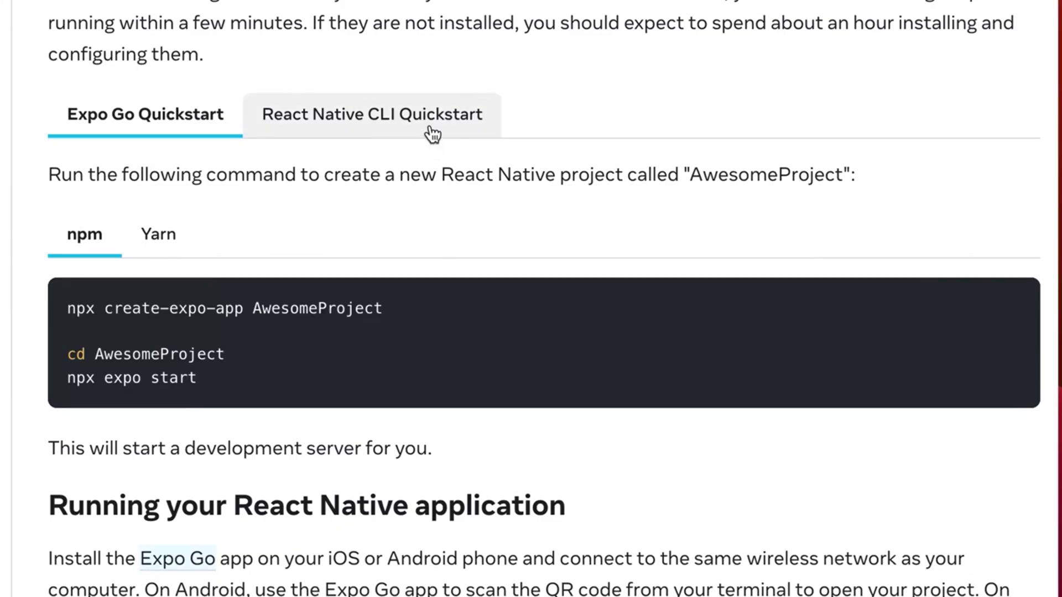
{"action": "left_click", "coordinate": [434, 134]}
{"action": "scroll", "coordinate": [509, 288], "scroll_direction": "down", "scroll_amount": 5}
{"action": "scroll", "coordinate": [509, 294], "scroll_direction": "down", "scroll_amount": 2}
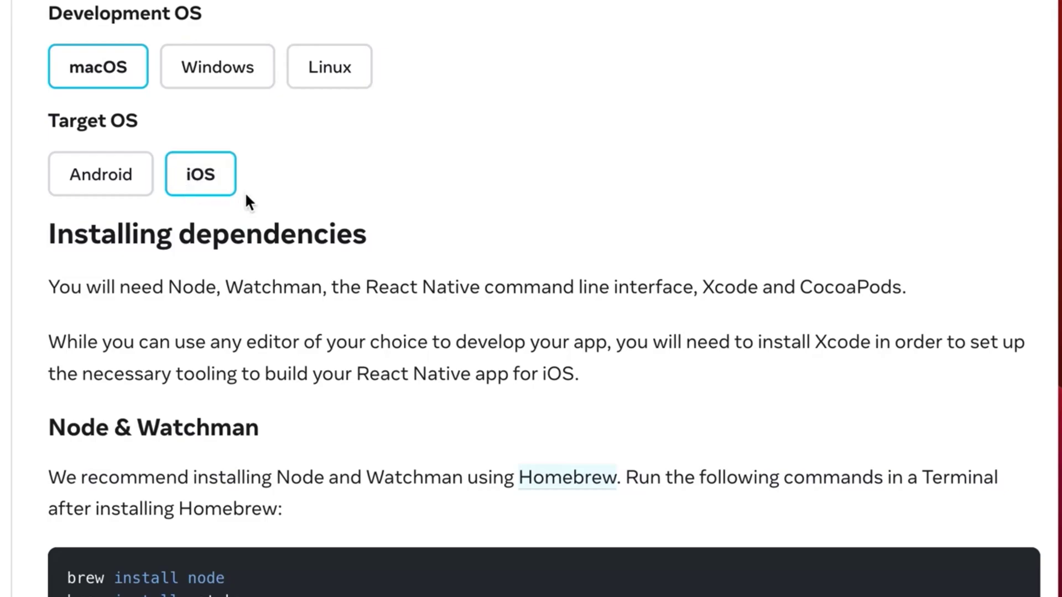
{"action": "scroll", "coordinate": [306, 348], "scroll_direction": "down", "scroll_amount": 1}
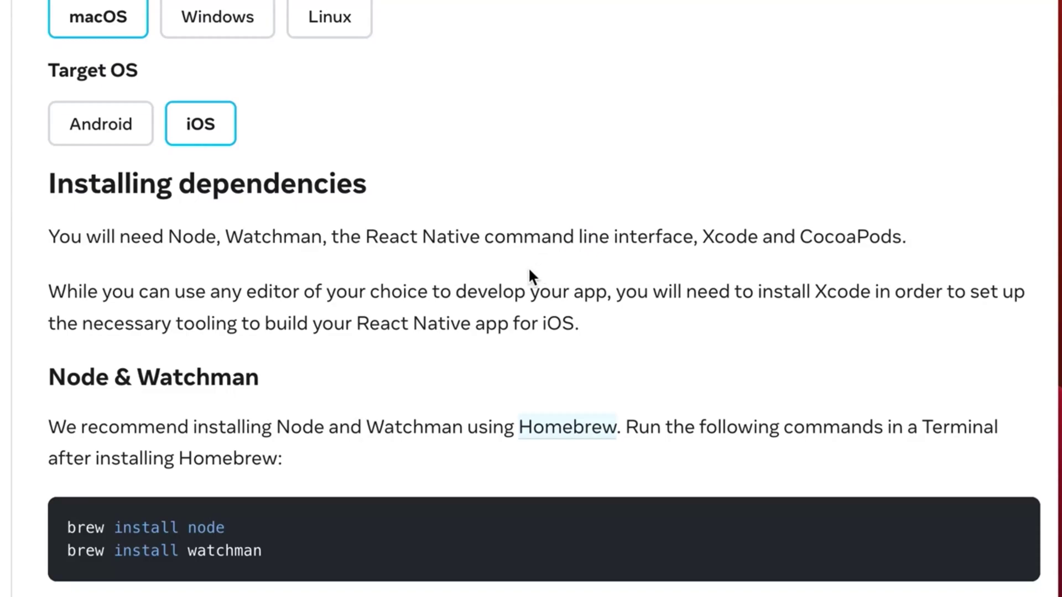
{"action": "scroll", "coordinate": [530, 271], "scroll_direction": "down", "scroll_amount": 1}
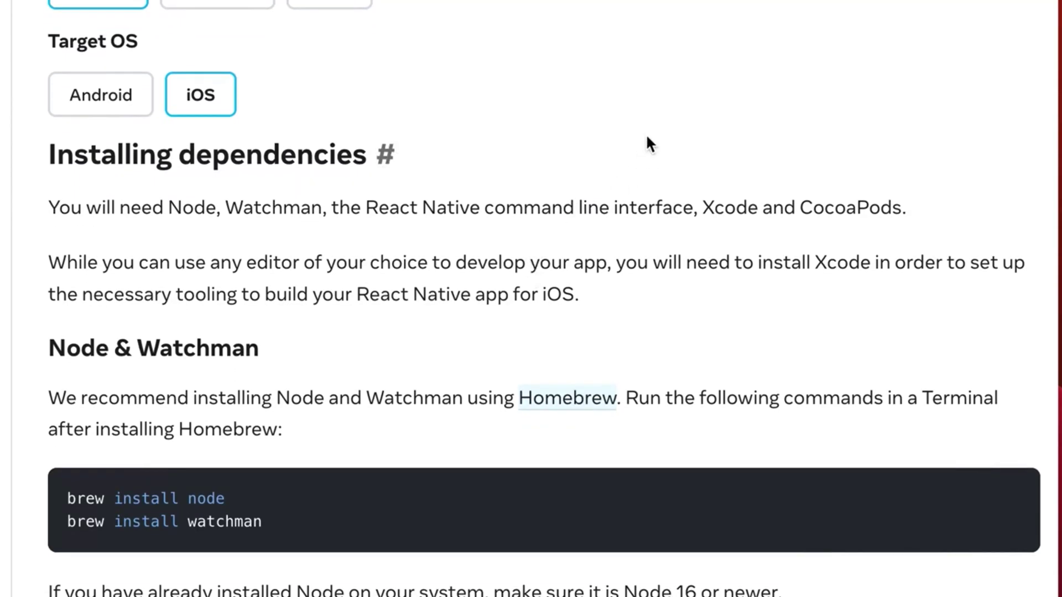
{"action": "scroll", "coordinate": [647, 138], "scroll_direction": "up", "scroll_amount": 1}
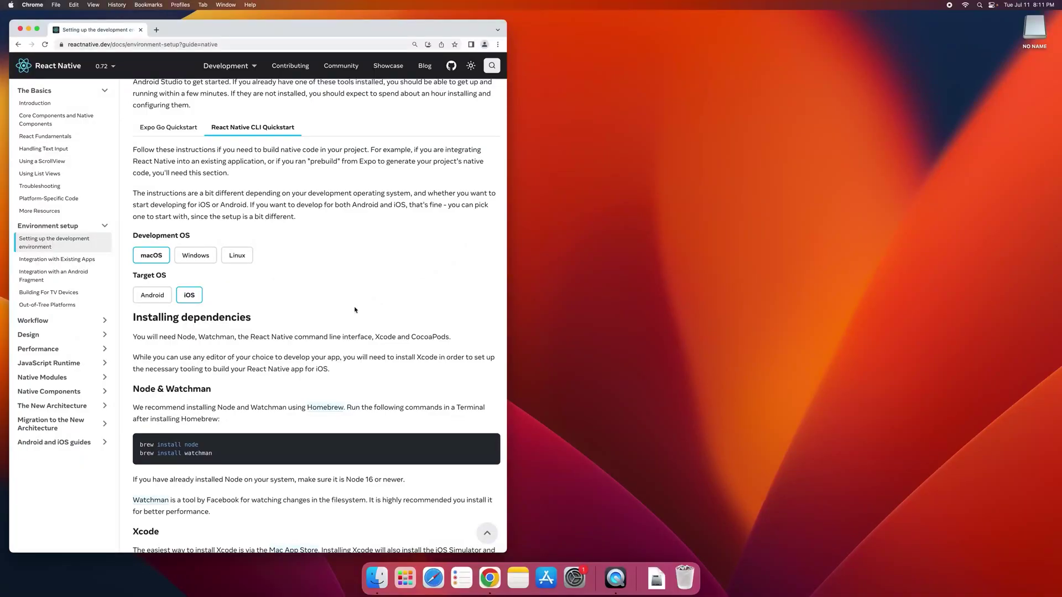
Step: Open Terminal, place its window beside the browser and move its icon in the Dock
{"action": "key", "text": "super+space"}
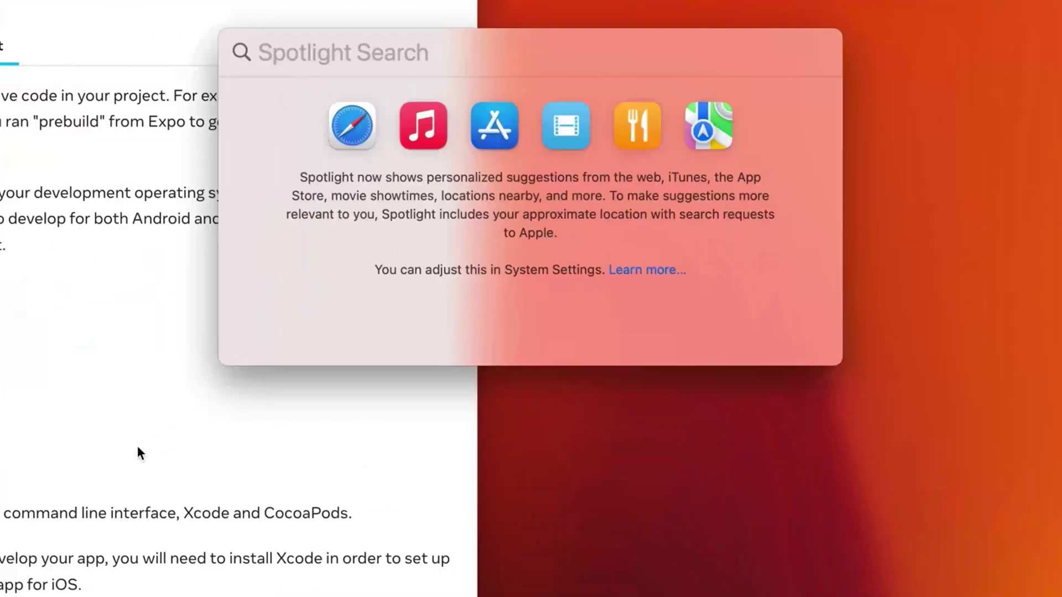
{"action": "type", "text": "terminal"}
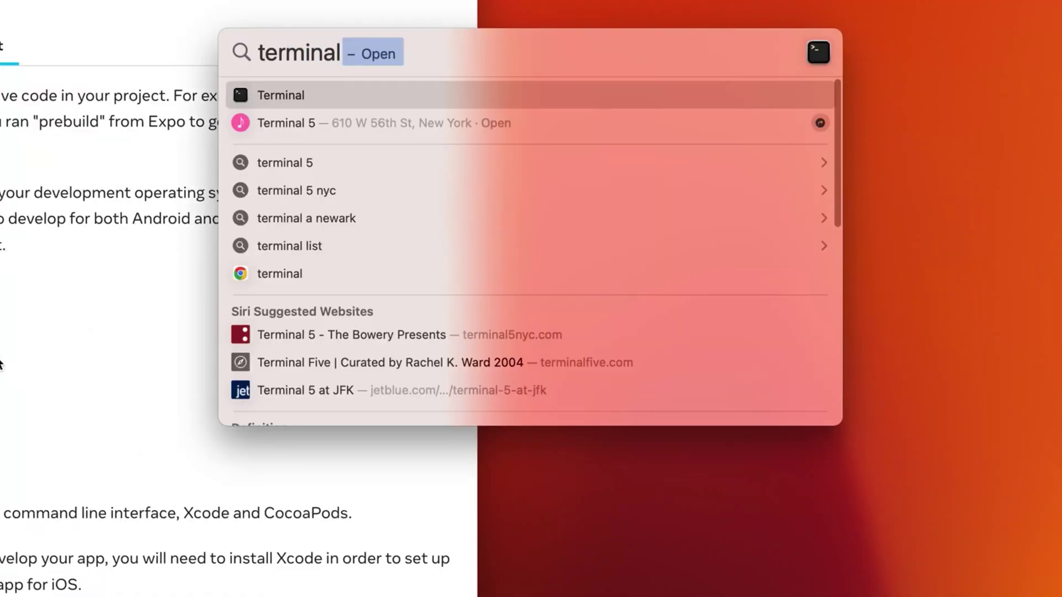
{"action": "left_click", "coordinate": [260, 96]}
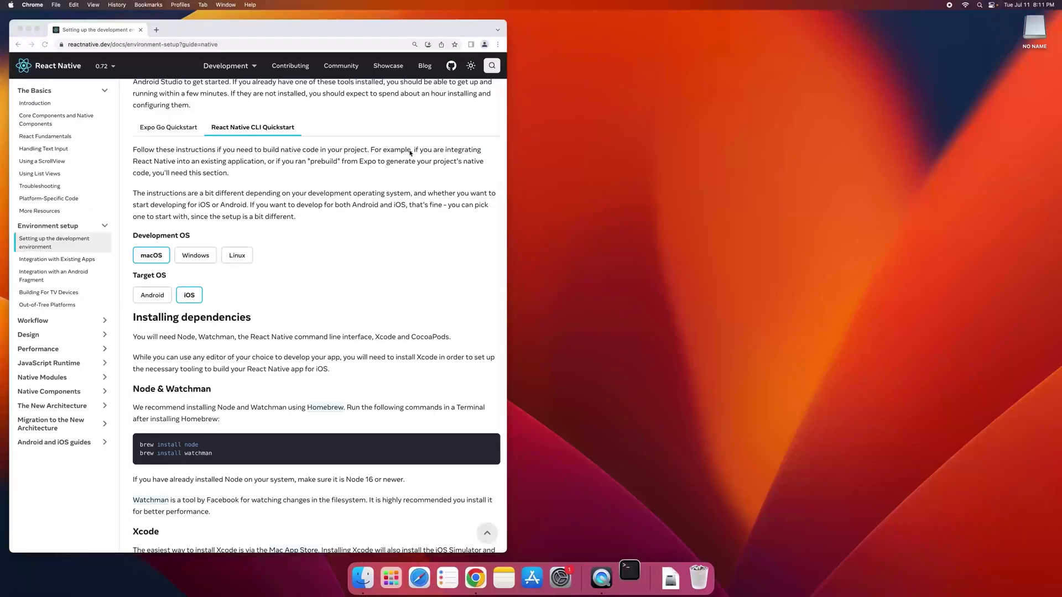
{"action": "left_click_drag", "start_coordinate": [117, 31], "coordinate": [620, 205]}
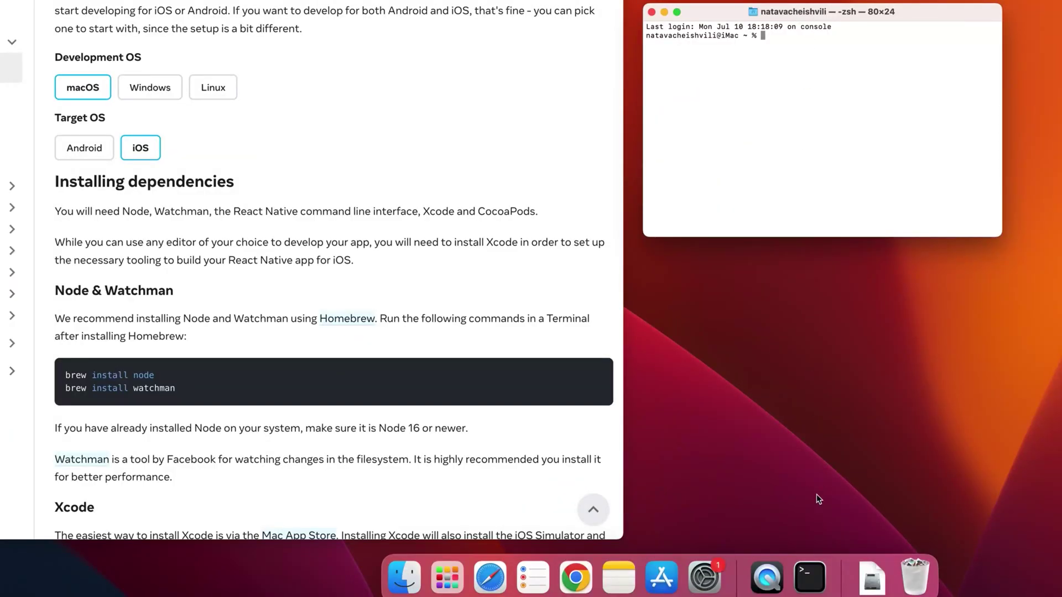
{"action": "left_click_drag", "start_coordinate": [816, 589], "coordinate": [758, 590]}
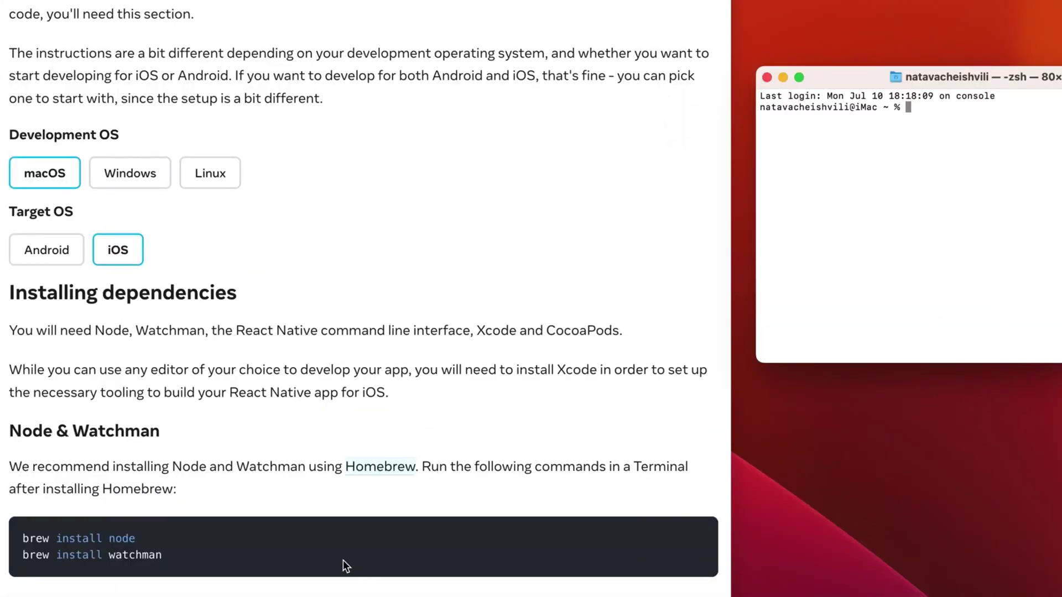
Step: Open the Homebrew website linked in the Node & Watchman section and find its install command
{"action": "left_click", "coordinate": [343, 560]}
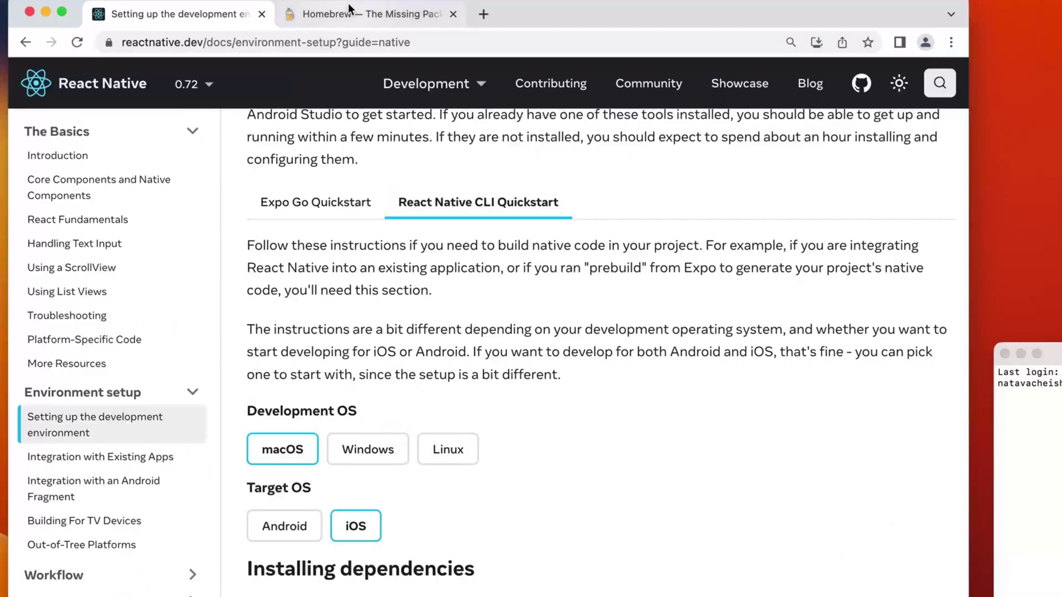
{"action": "left_click", "coordinate": [108, 0]}
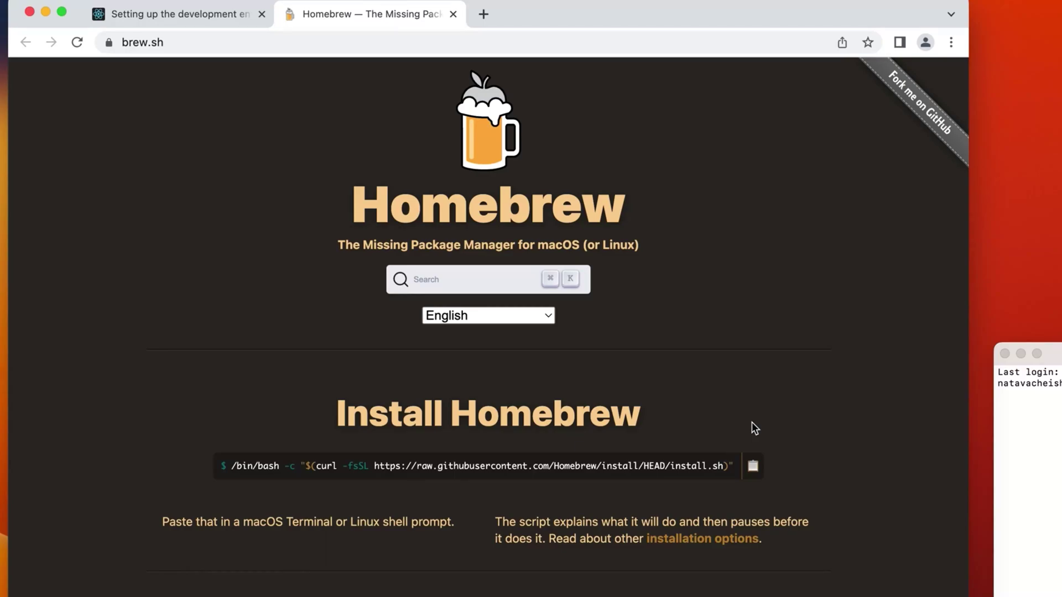
{"action": "scroll", "coordinate": [751, 423], "scroll_direction": "down", "scroll_amount": 1}
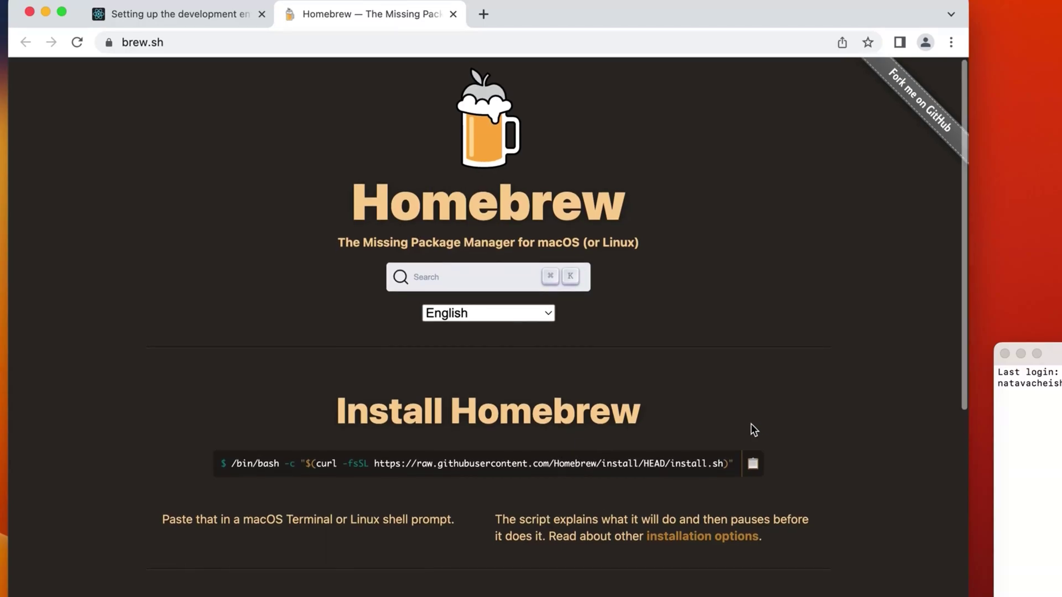
Step: Copy the Homebrew install command from brew.sh and run it in Terminal
{"action": "left_click", "coordinate": [752, 469]}
{"action": "left_click", "coordinate": [334, 227]}
{"action": "key", "text": "super+v"}
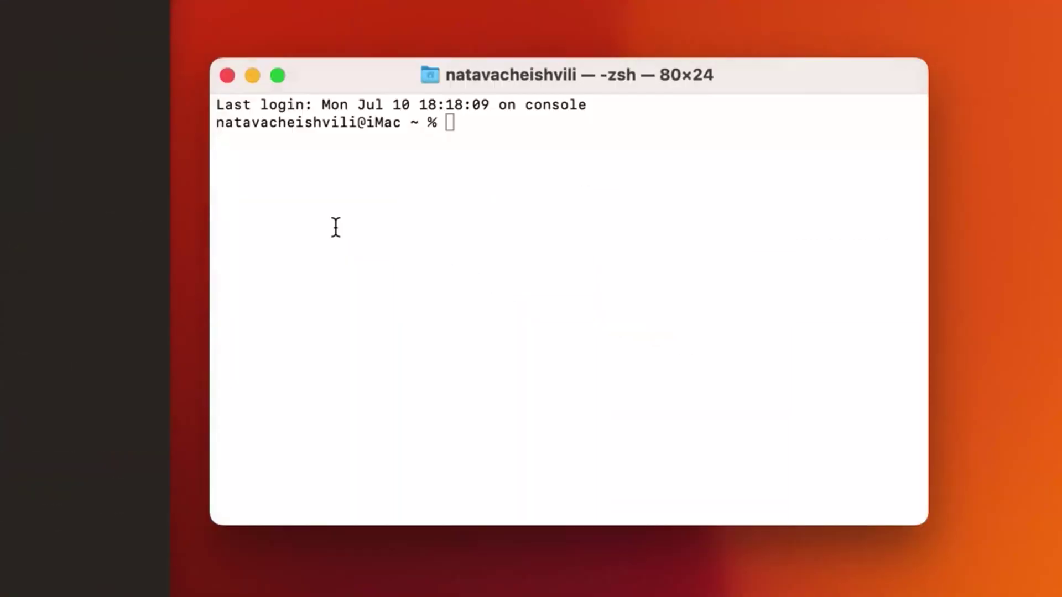
{"action": "key", "text": "Right"}
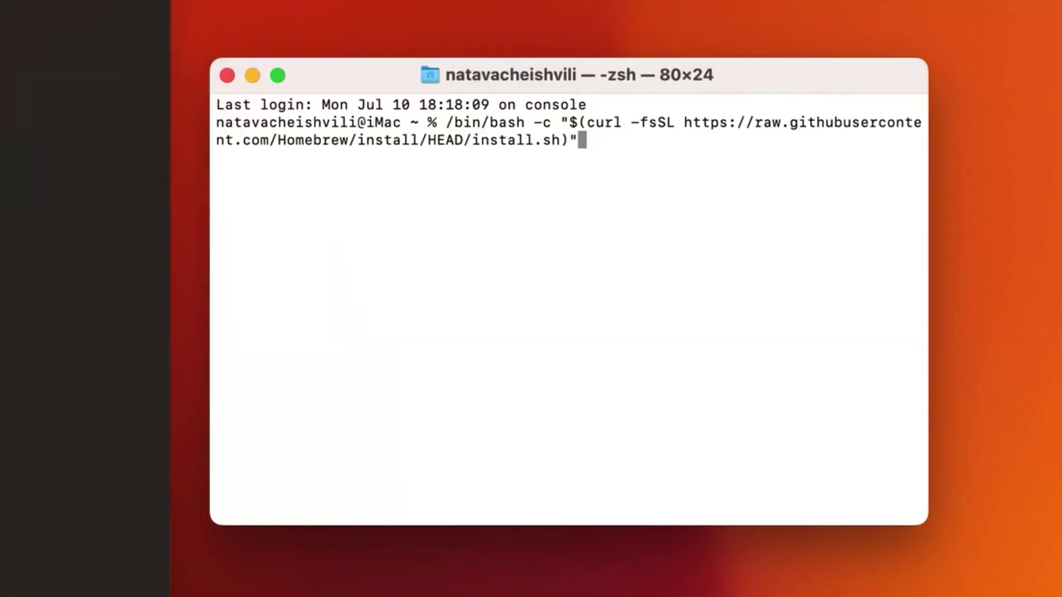
{"action": "key", "text": "Return"}
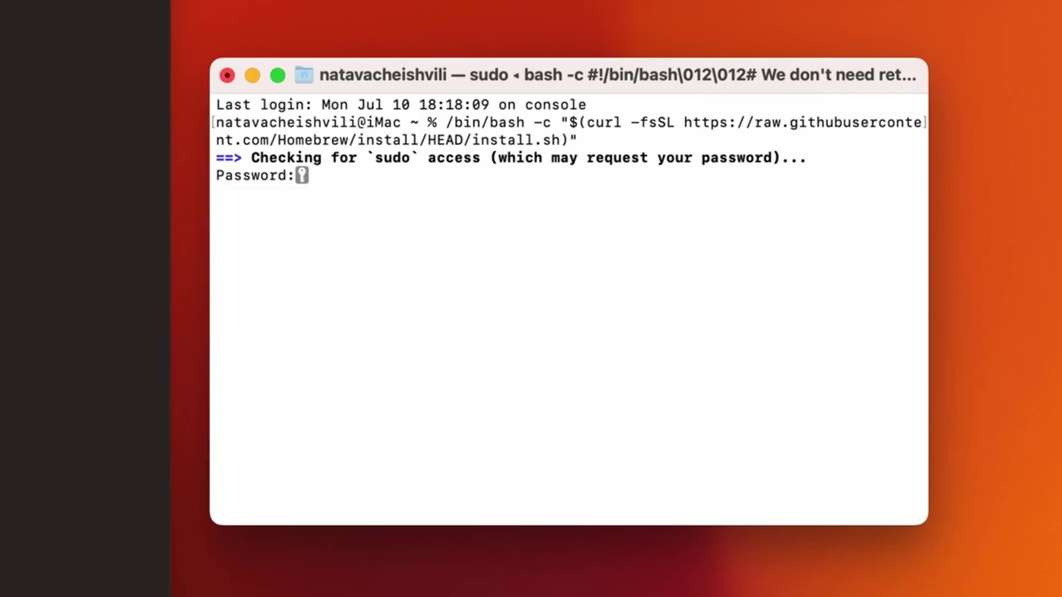
Step: Authorize and continue the Homebrew installation with the account password, and return to the React Native setup page
{"action": "key", "text": "Return"}
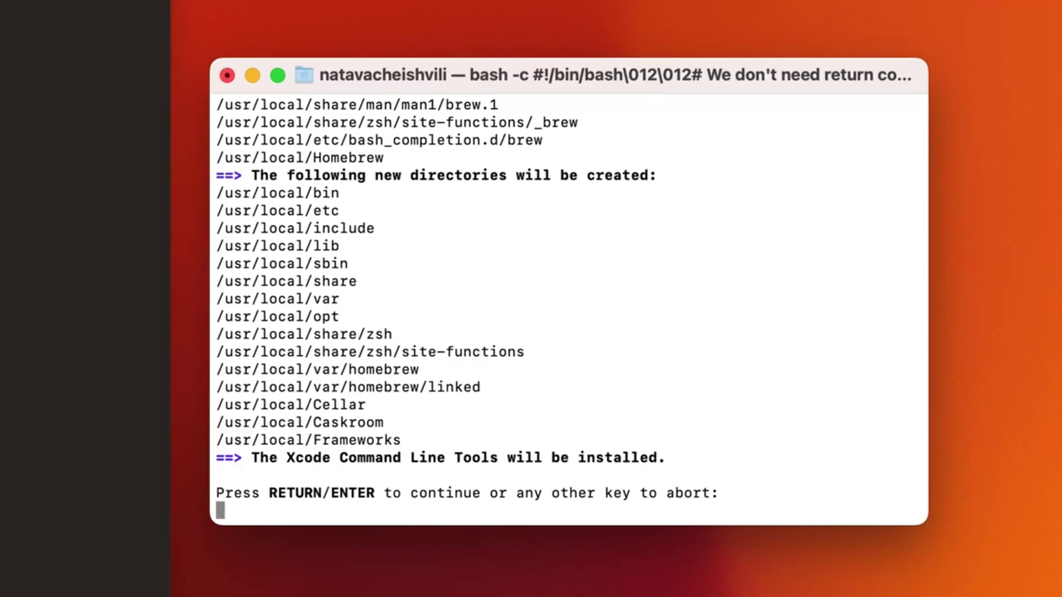
{"action": "key", "text": "Return"}
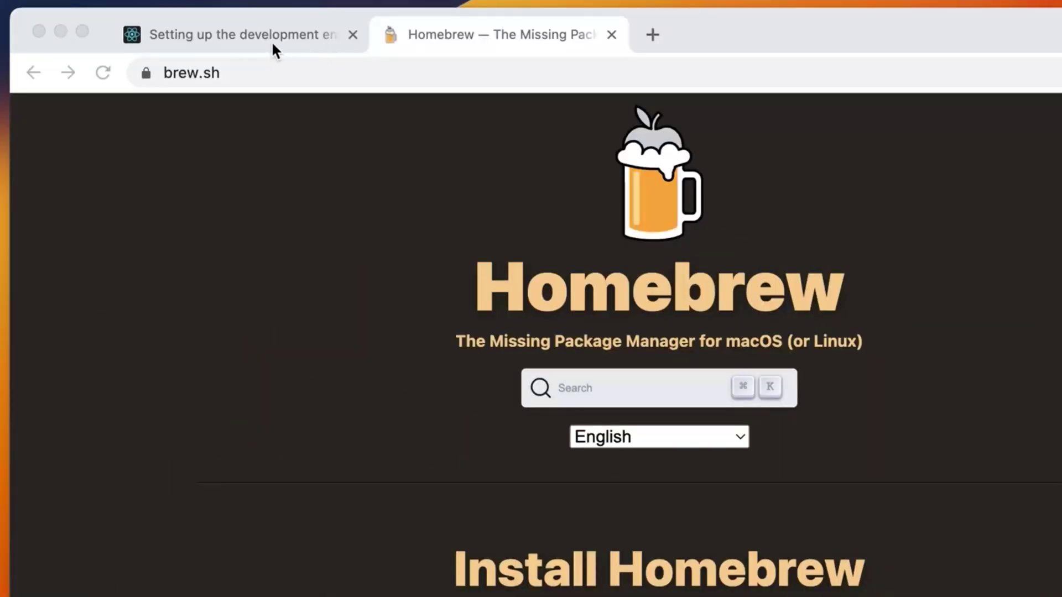
{"action": "left_click", "coordinate": [275, 48]}
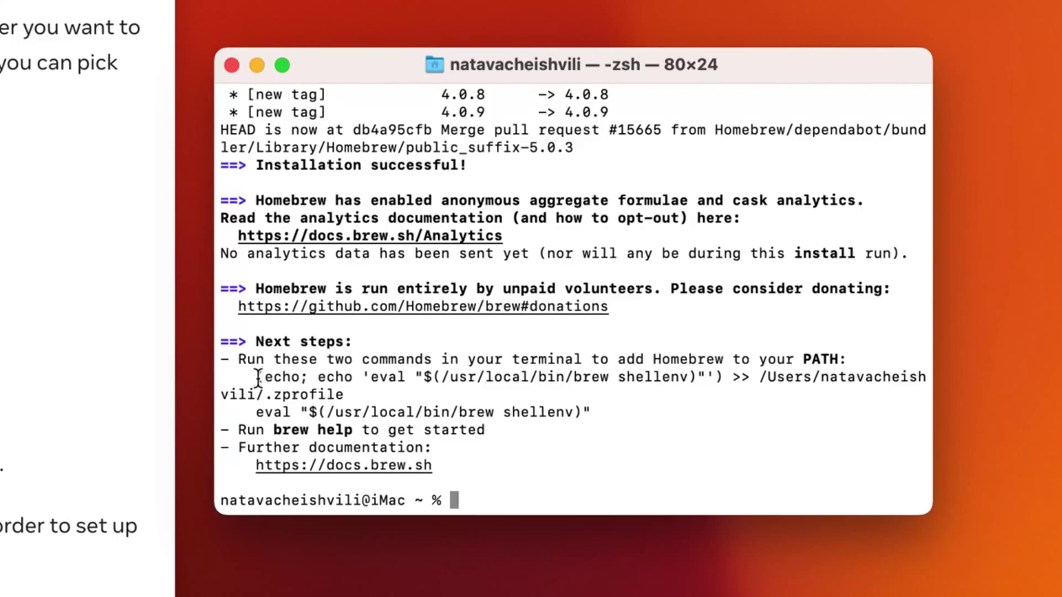
Step: Copy the two PATH commands under Next steps in the Terminal output and run them to add Homebrew to the PATH
{"action": "left_click_drag", "start_coordinate": [257, 378], "coordinate": [595, 409]}
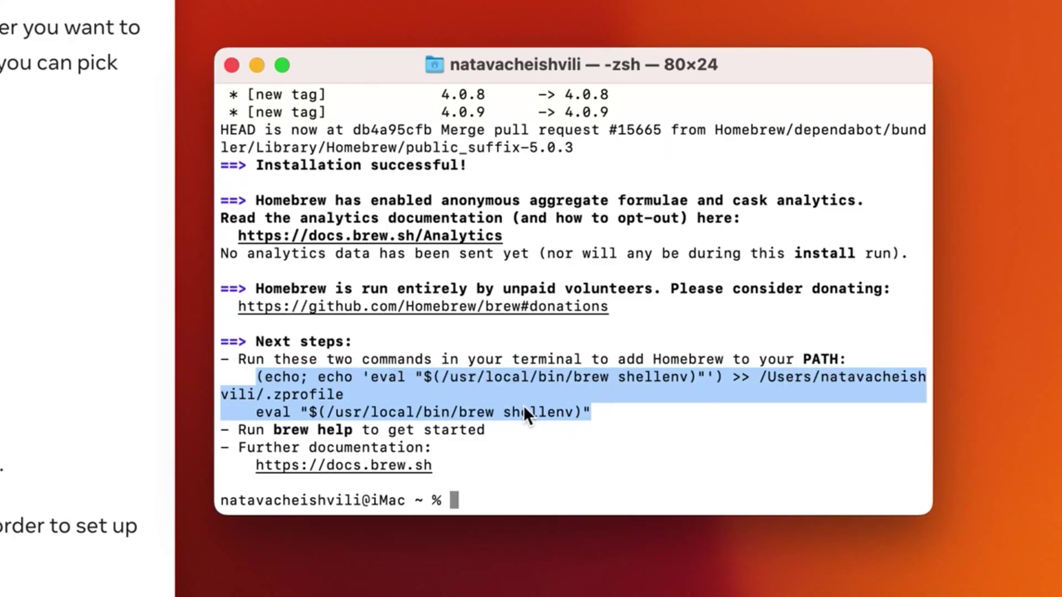
{"action": "left_click", "coordinate": [527, 462]}
{"action": "key", "text": "cmd+v"}
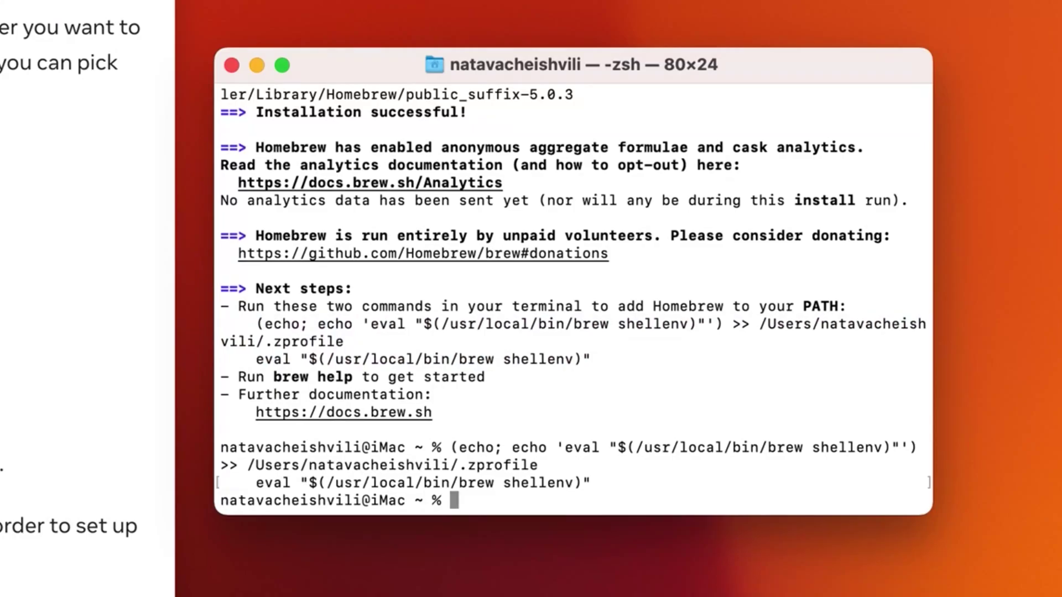
Step: Check the Homebrew installation with brew --version and clear the Terminal screen
{"action": "type", "text": "brew --version"}
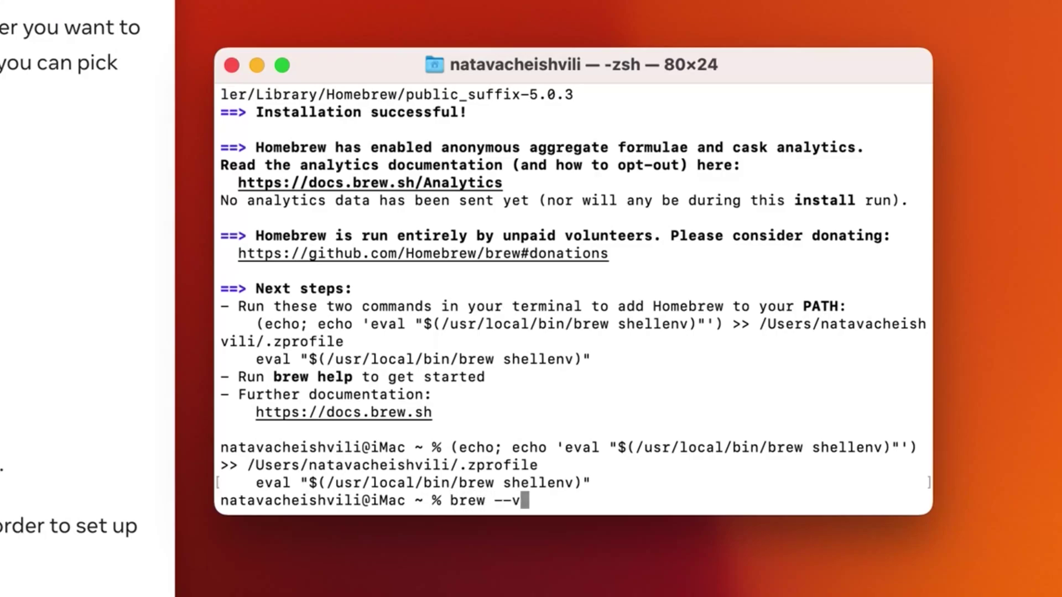
{"action": "key", "text": "Return"}
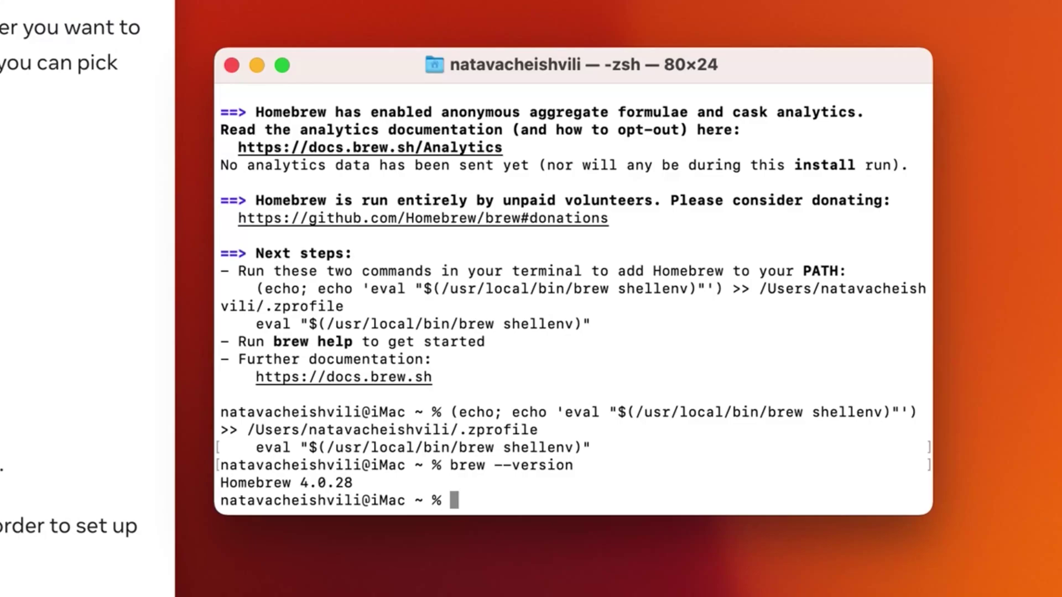
{"action": "type", "text": "clear"}
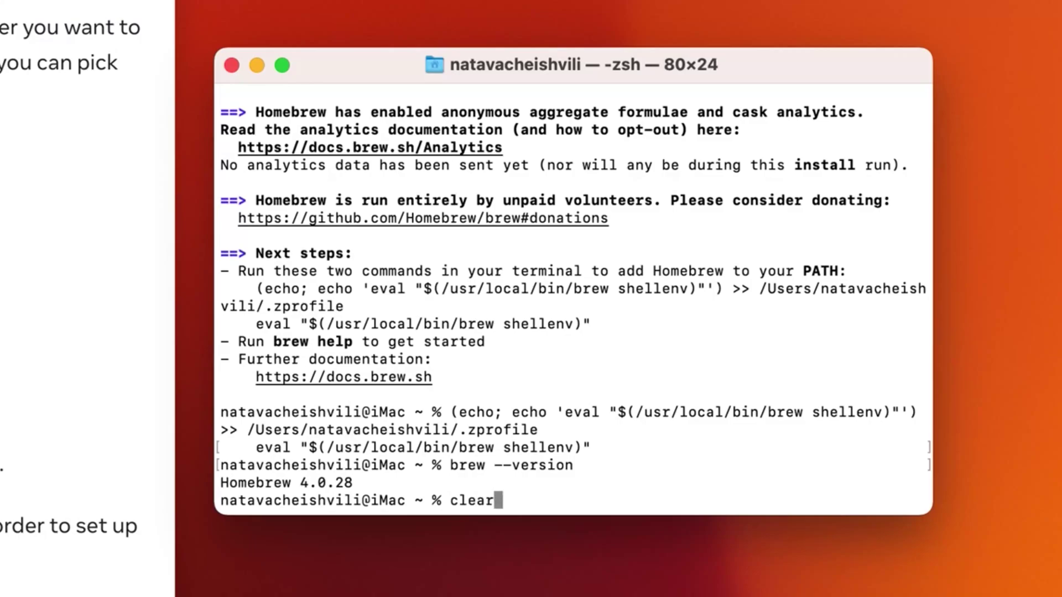
{"action": "key", "text": "Return"}
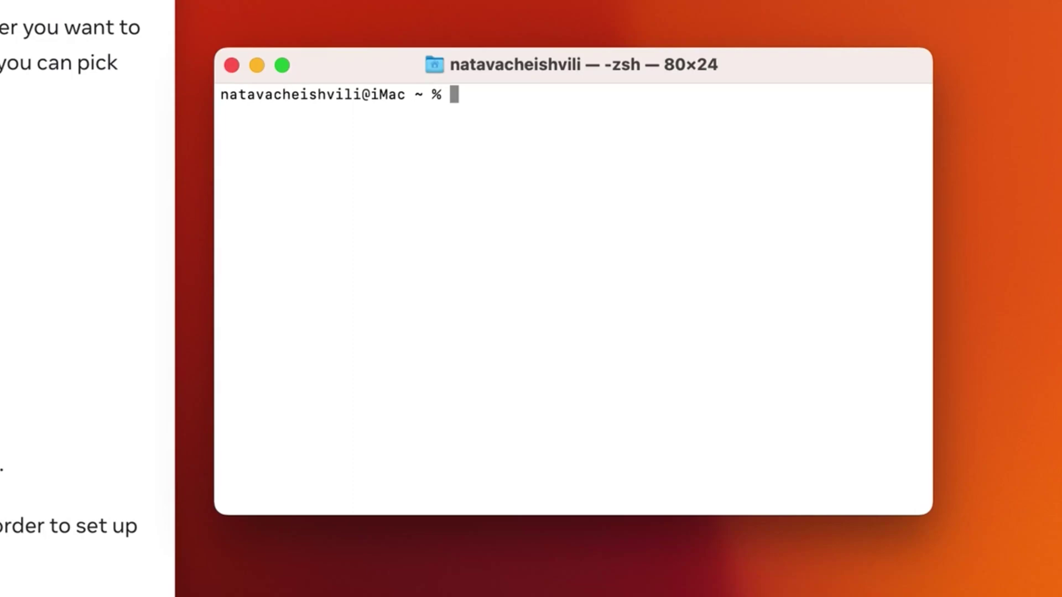
Step: Install Node by running brew install node in Terminal, matching the command on the React Native setup page
{"action": "type", "text": "brew install node"}
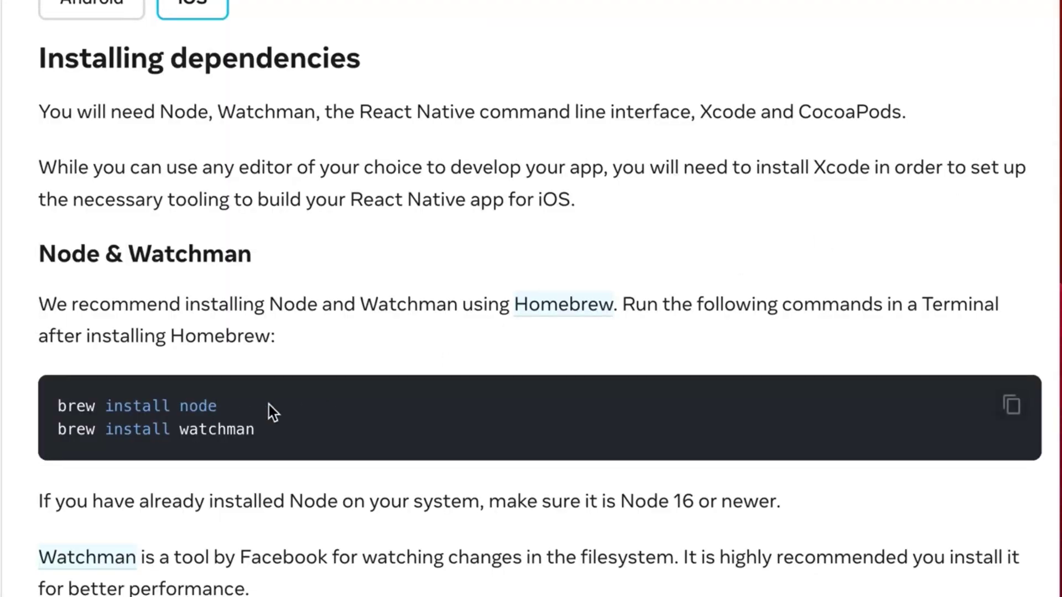
{"action": "left_click_drag", "start_coordinate": [271, 410], "coordinate": [57, 403]}
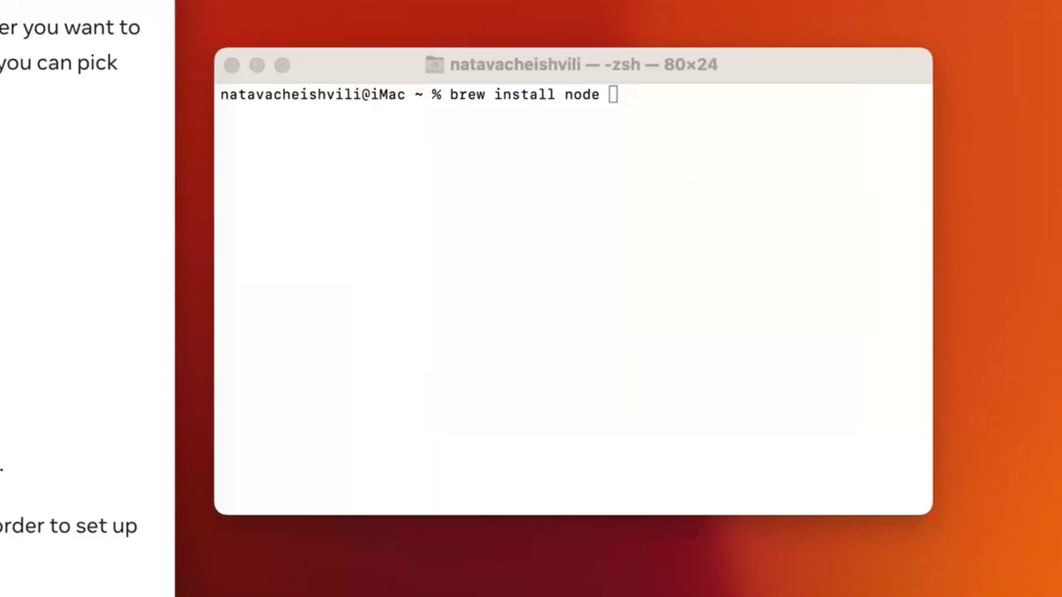
{"action": "left_click", "coordinate": [509, 401]}
{"action": "key", "text": "Return"}
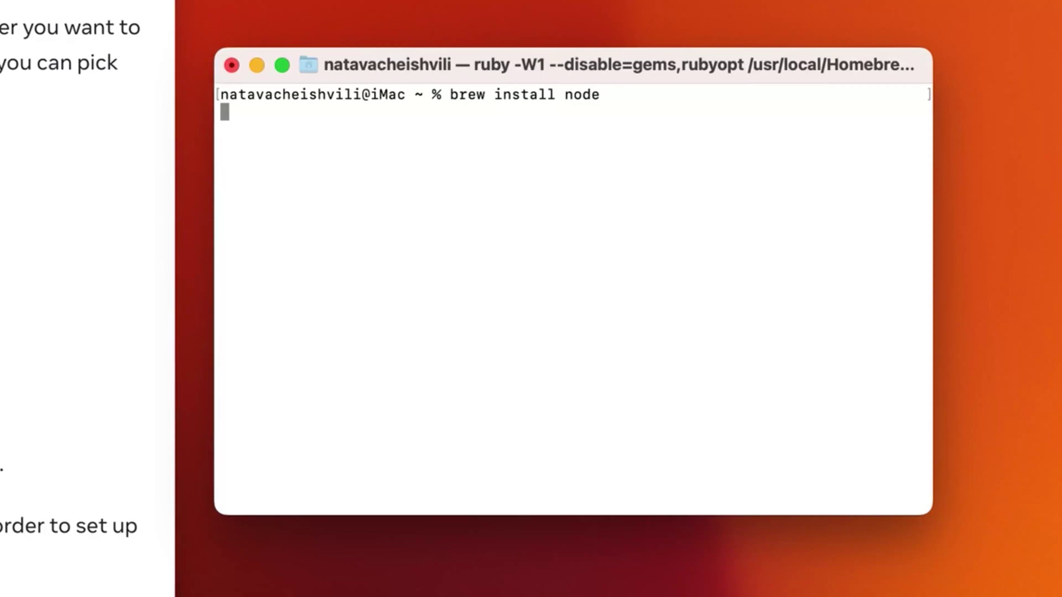
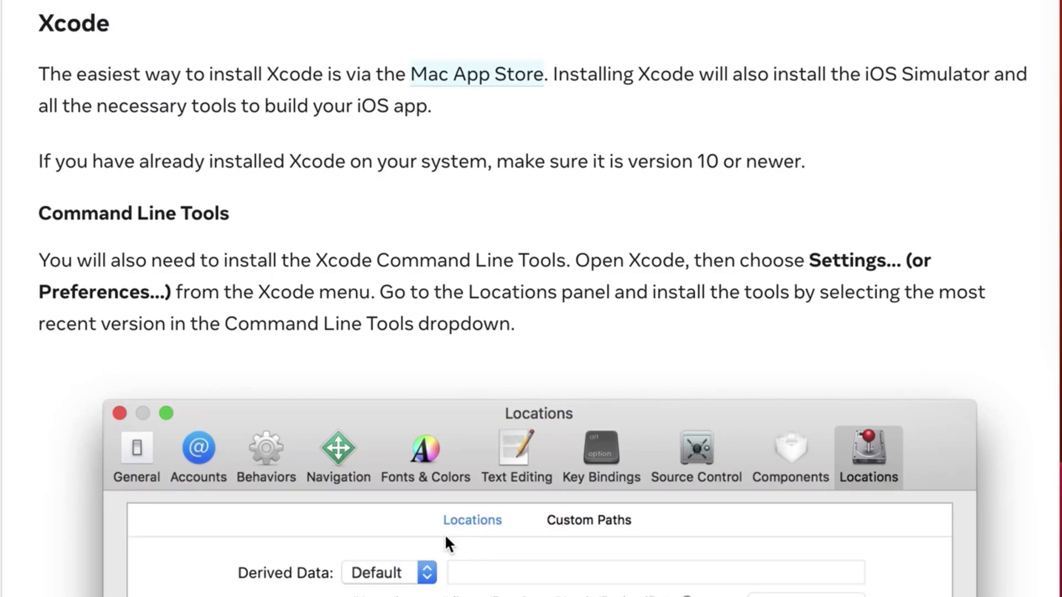
Step: Switch to the App Store, decline its notifications and search for xcode
{"action": "left_click", "coordinate": [596, 579]}
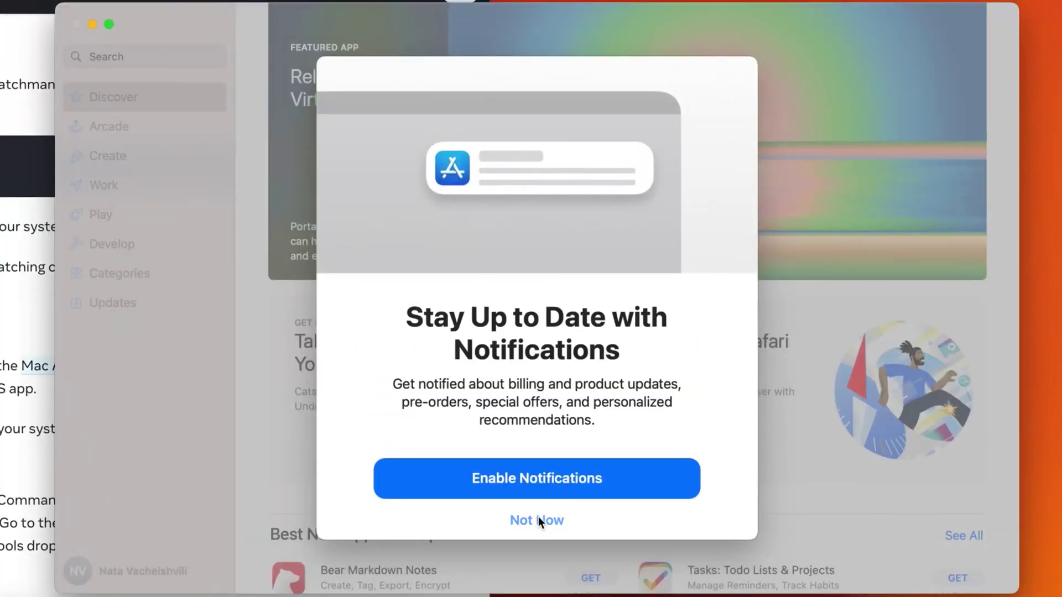
{"action": "left_click", "coordinate": [538, 517]}
{"action": "left_click", "coordinate": [117, 58]}
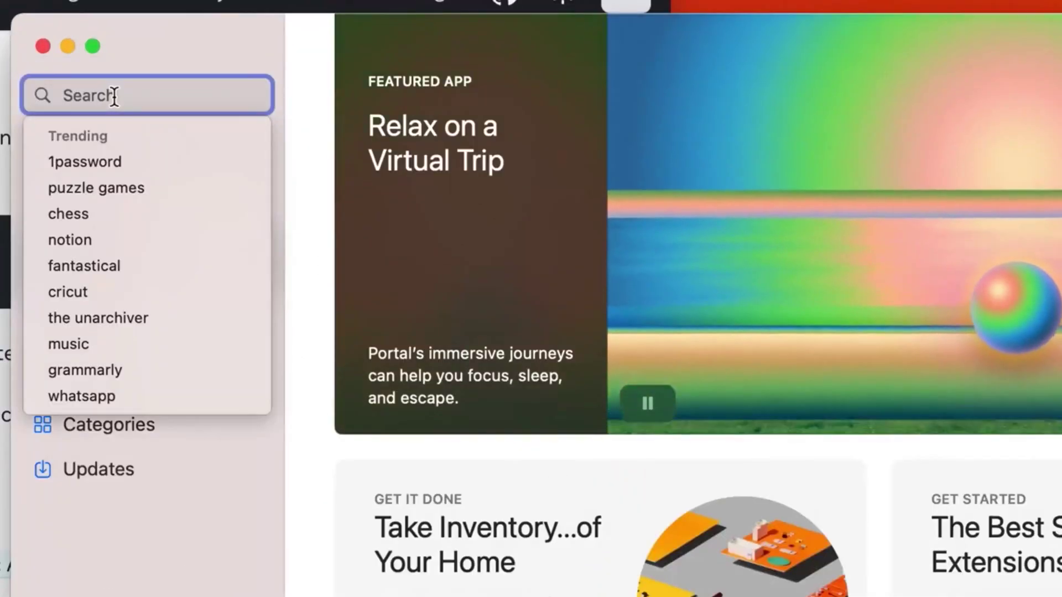
{"action": "type", "text": "xcode"}
{"action": "key", "text": "Return"}
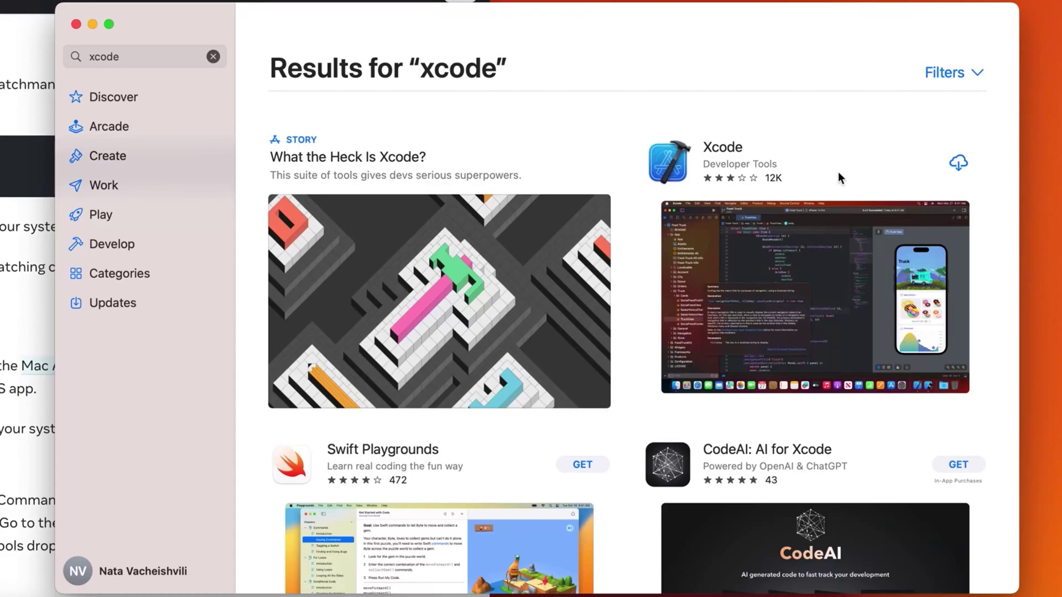
Step: Download Xcode from the search results and check its download progress in Launchpad
{"action": "left_click", "coordinate": [958, 163]}
{"action": "left_click", "coordinate": [285, 567]}
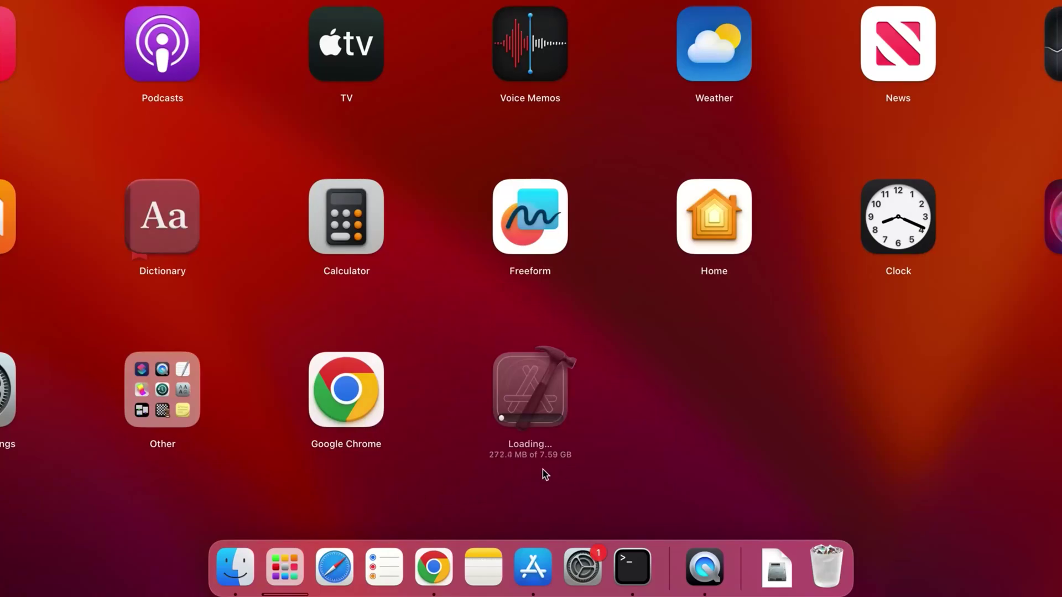
{"action": "left_click", "coordinate": [284, 567]}
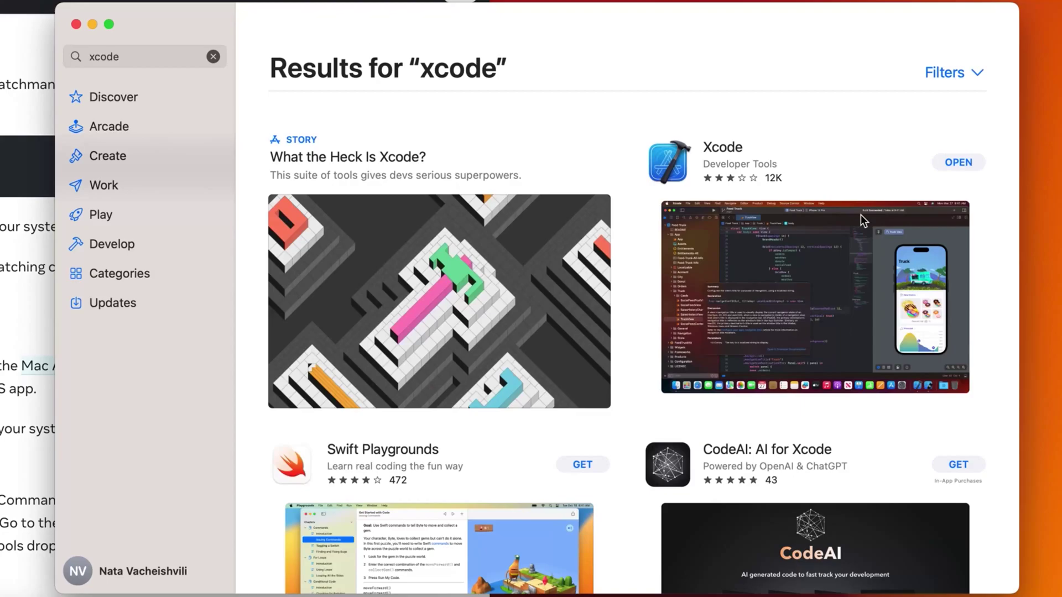
Step: Open the installed Xcode from its App Store listing and close the App Store window
{"action": "left_click", "coordinate": [943, 162]}
{"action": "left_click", "coordinate": [75, 24]}
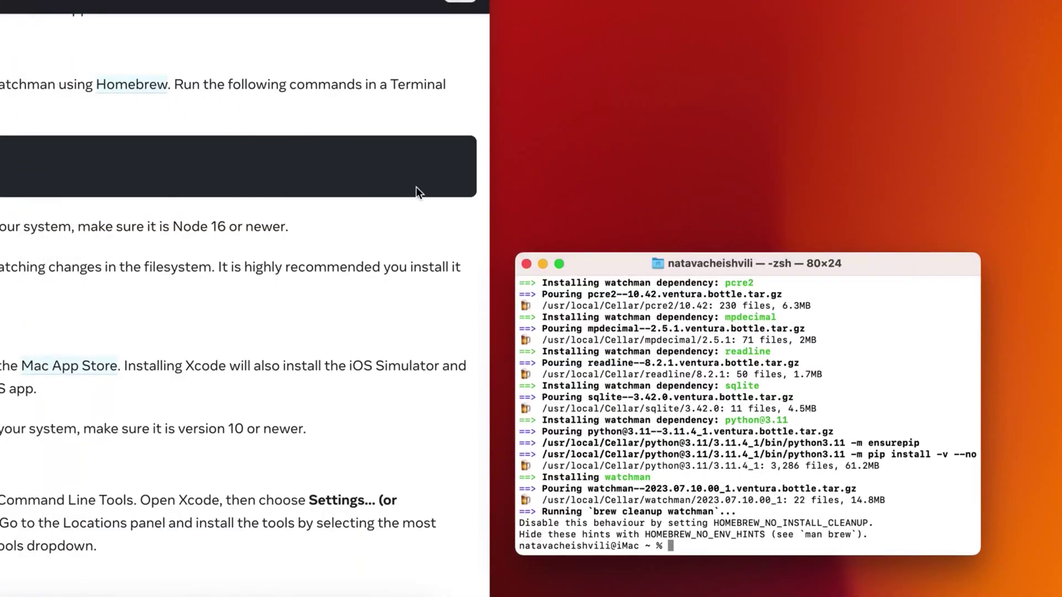
{"action": "scroll", "coordinate": [417, 181], "scroll_direction": "up", "scroll_amount": 3}
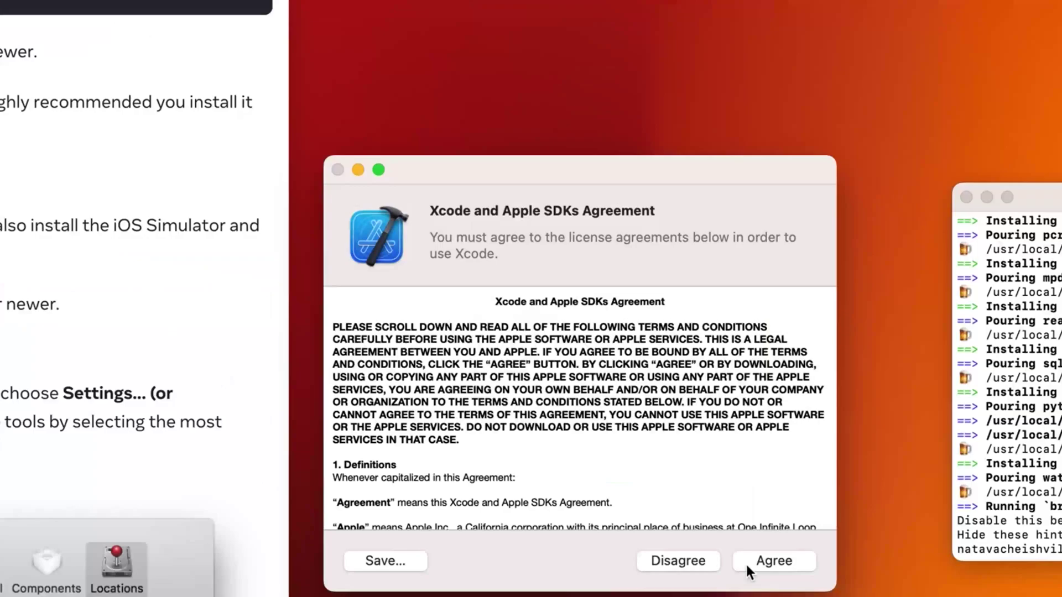
Step: Accept the Xcode license agreement with the account password and install the required components for the built-in macOS 13.3 and iOS 16.4 platforms
{"action": "left_click", "coordinate": [774, 562]}
{"action": "type", "text": "••••••••••••••••"}
{"action": "key", "text": "Return"}
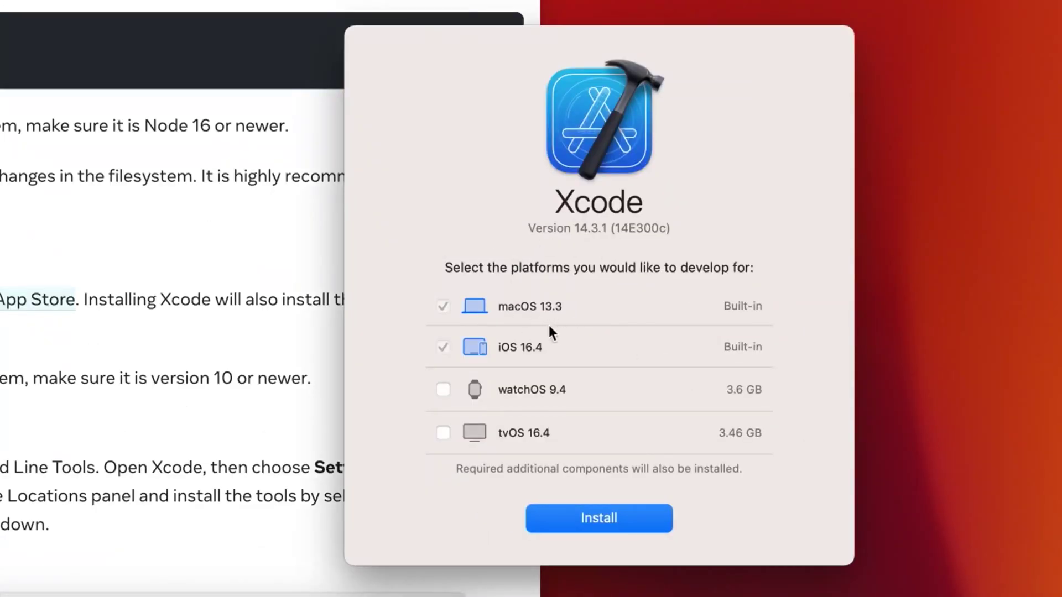
{"action": "left_click", "coordinate": [623, 523]}
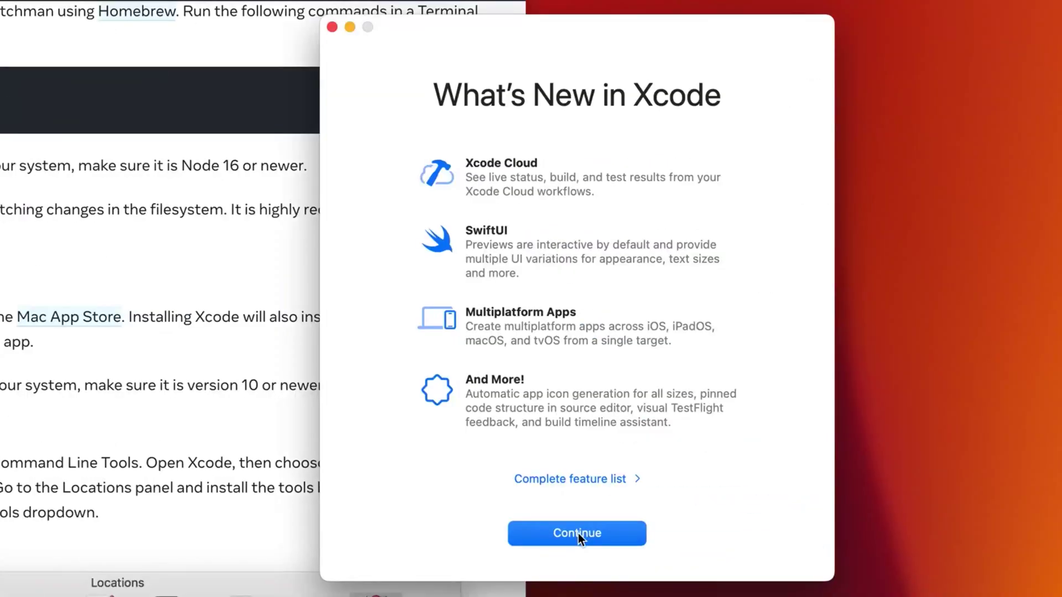
{"action": "left_click", "coordinate": [578, 533]}
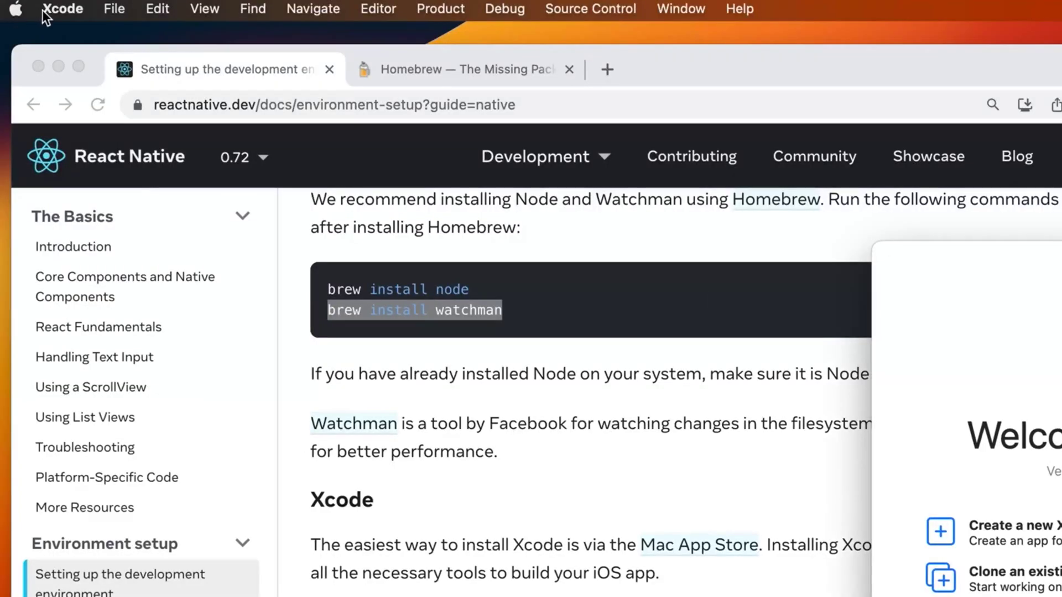
Step: In Xcode's Locations settings, set Command Line Tools to Xcode 14.3.1 (14E300c) and authorize the change with the account password
{"action": "left_click", "coordinate": [56, 8]}
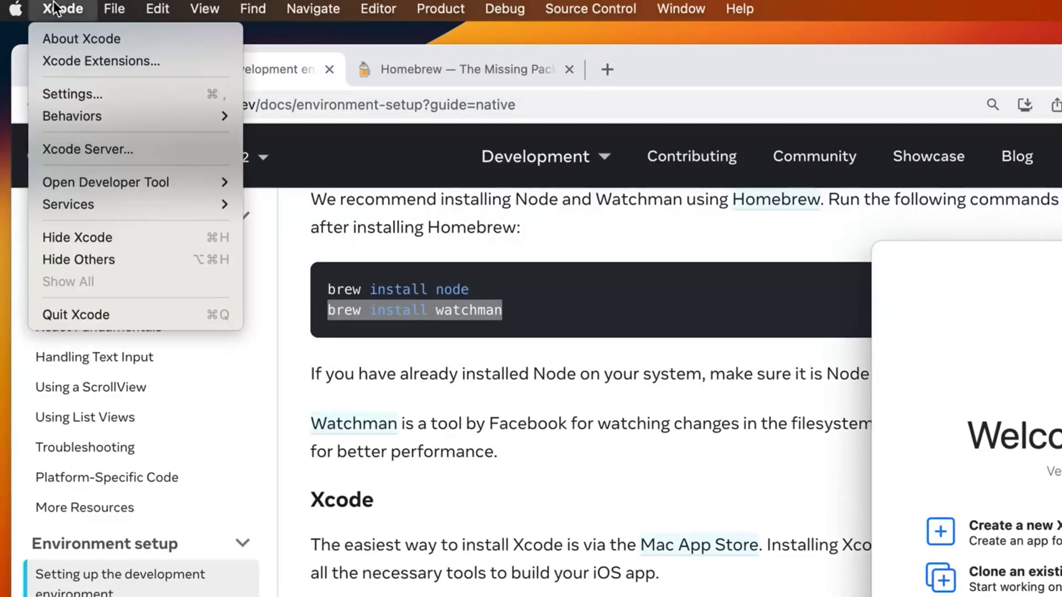
{"action": "left_click", "coordinate": [52, 98]}
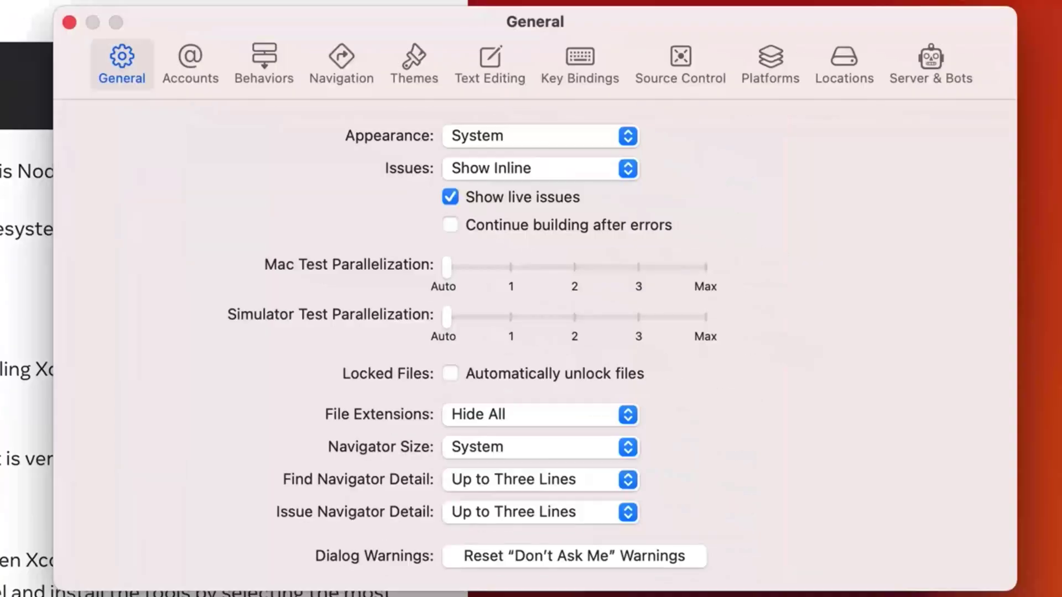
{"action": "left_click", "coordinate": [848, 65]}
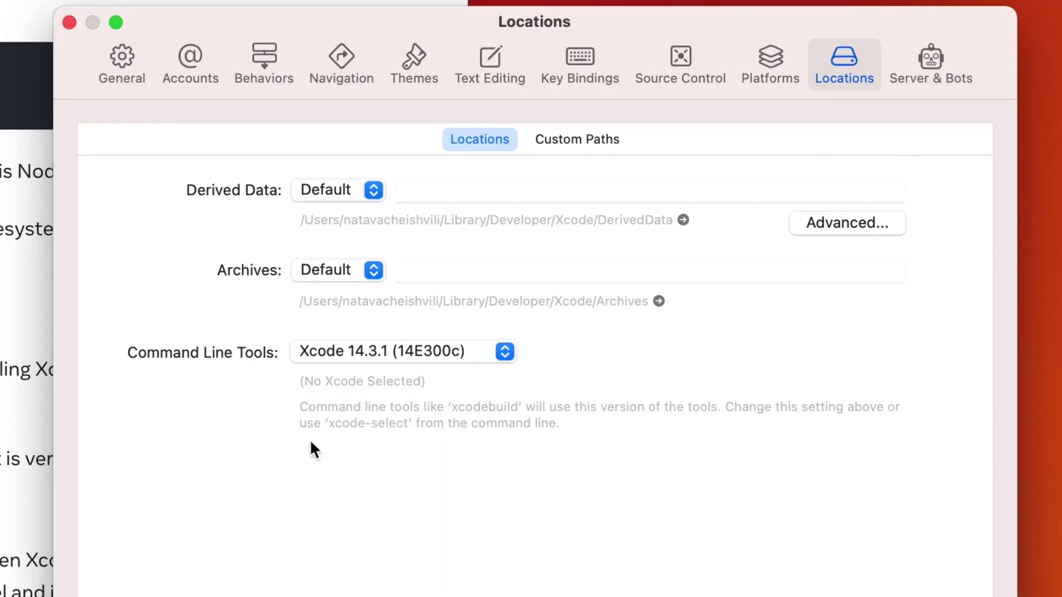
{"action": "left_click", "coordinate": [419, 360]}
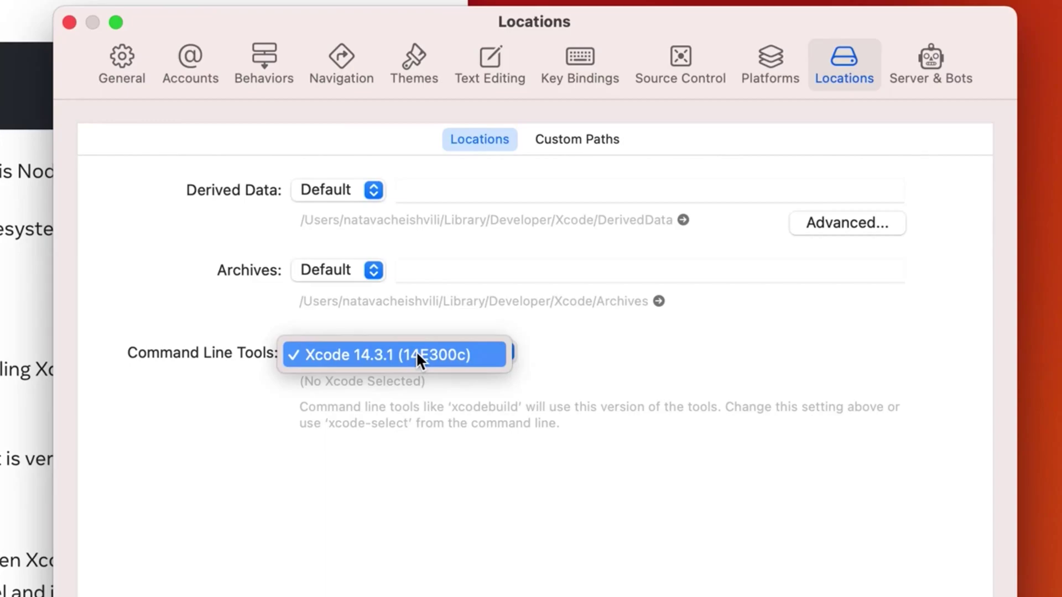
{"action": "left_click", "coordinate": [418, 354]}
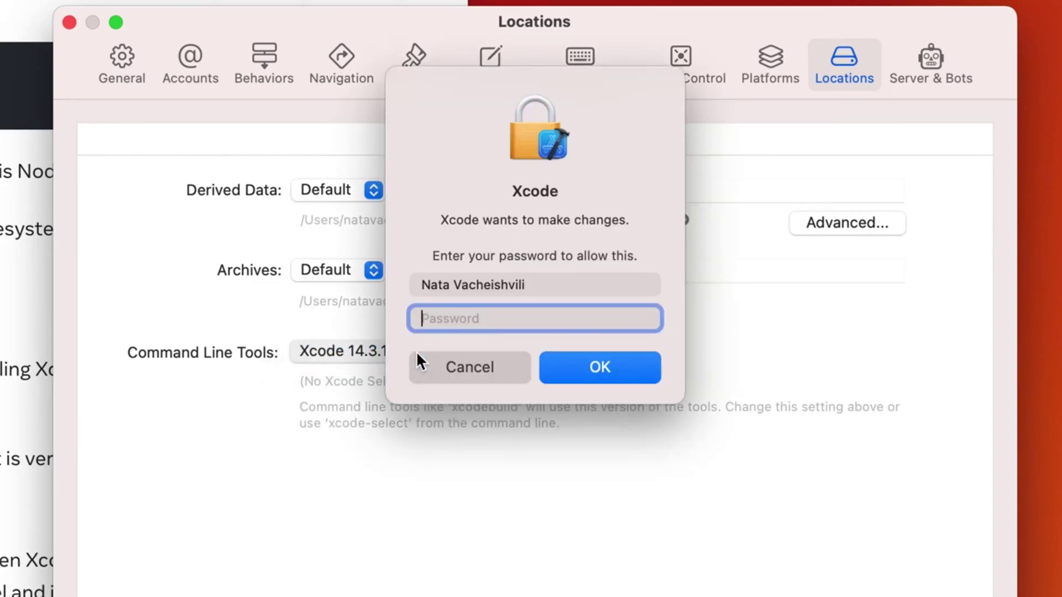
{"action": "type", "text": "••••••••••••"}
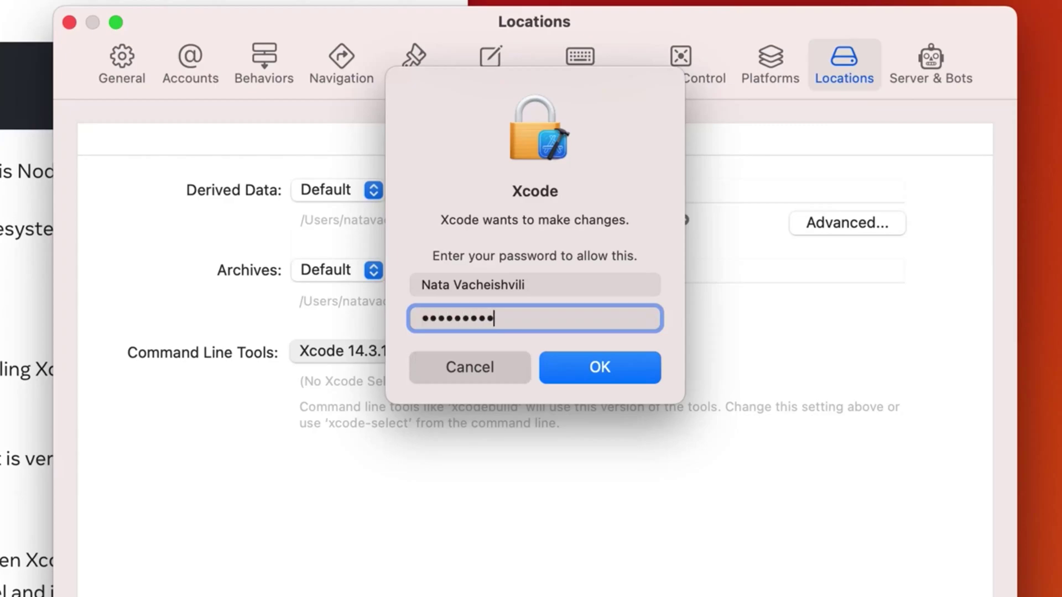
{"action": "key", "text": "Return"}
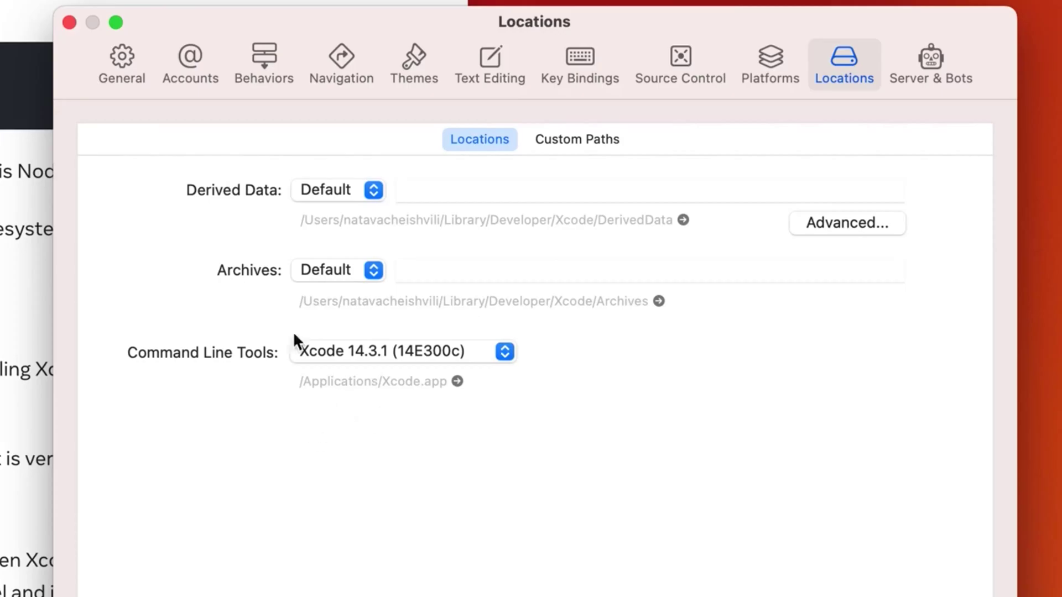
{"action": "left_click", "coordinate": [69, 22]}
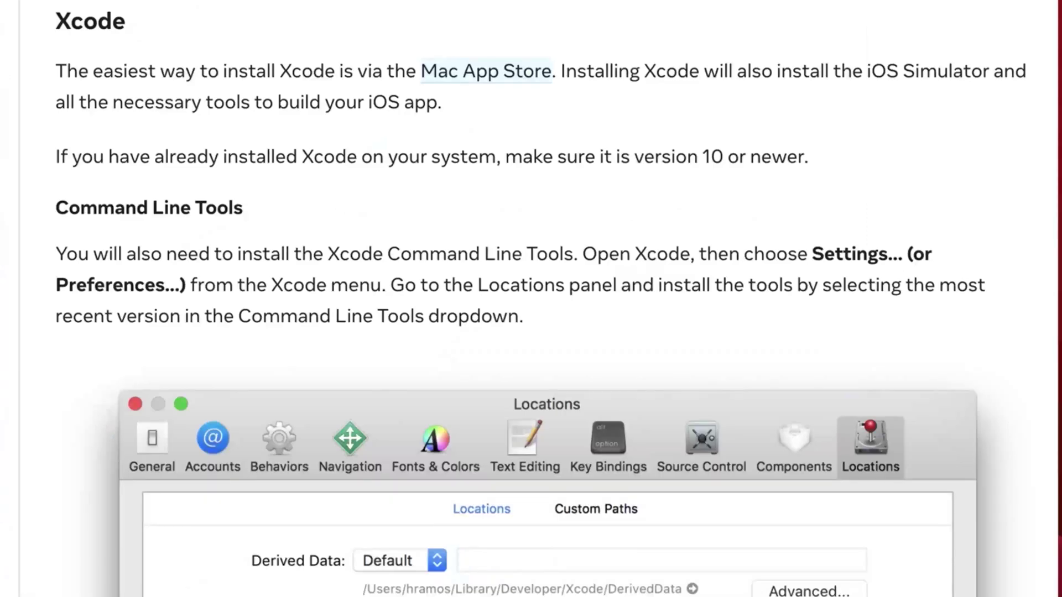
Step: Read on to the CocoaPods section of the setup page and check the Ruby version in Terminal with ruby -v
{"action": "scroll", "coordinate": [782, 440], "scroll_direction": "down", "scroll_amount": 5}
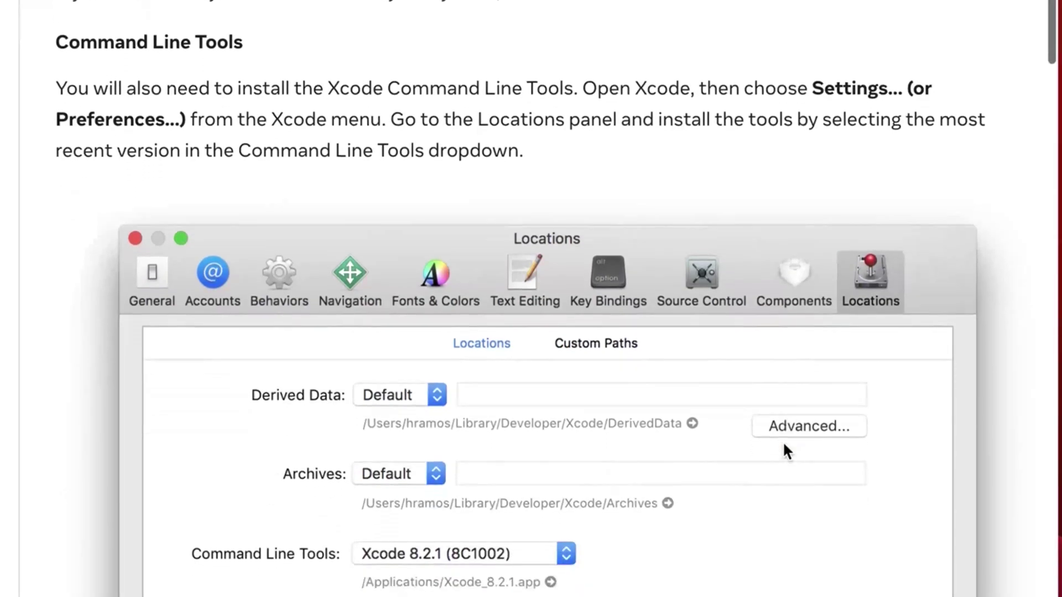
{"action": "scroll", "coordinate": [783, 444], "scroll_direction": "down", "scroll_amount": 2}
{"action": "scroll", "coordinate": [785, 441], "scroll_direction": "down", "scroll_amount": 10}
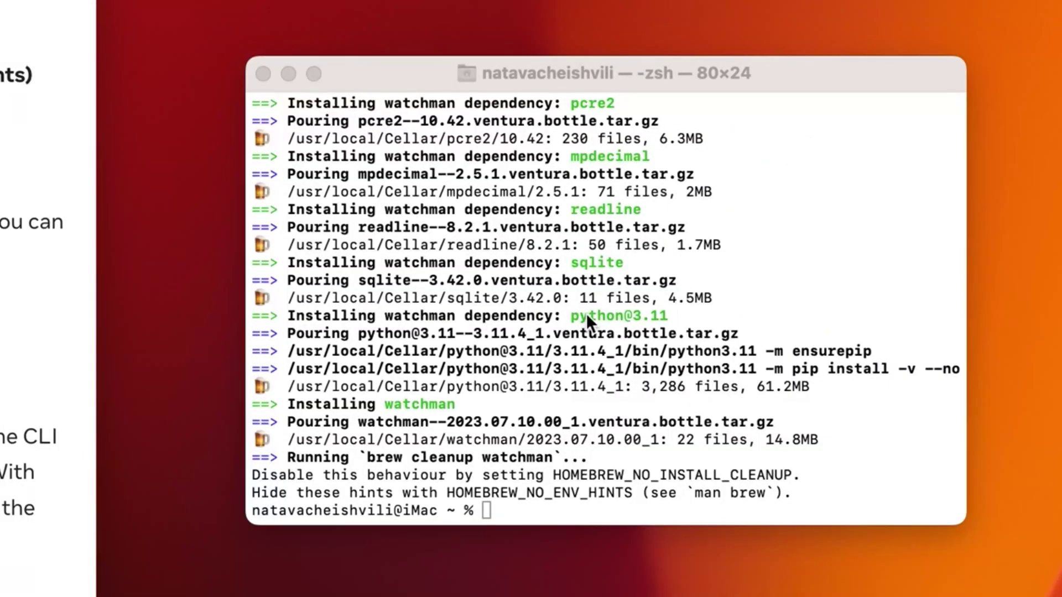
{"action": "left_click", "coordinate": [586, 313]}
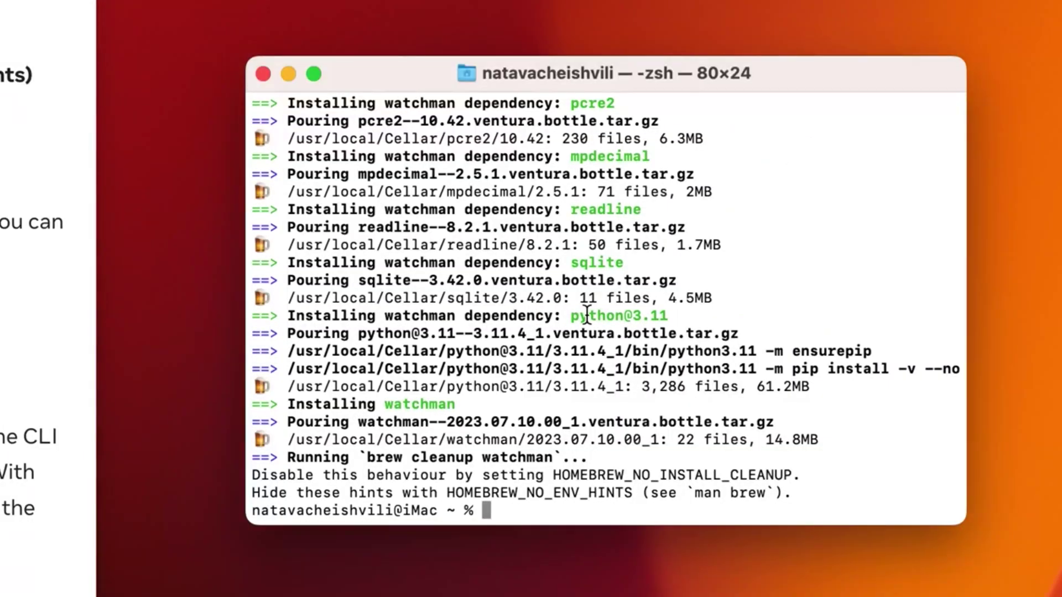
{"action": "type", "text": "ruby -v"}
{"action": "key", "text": "Return"}
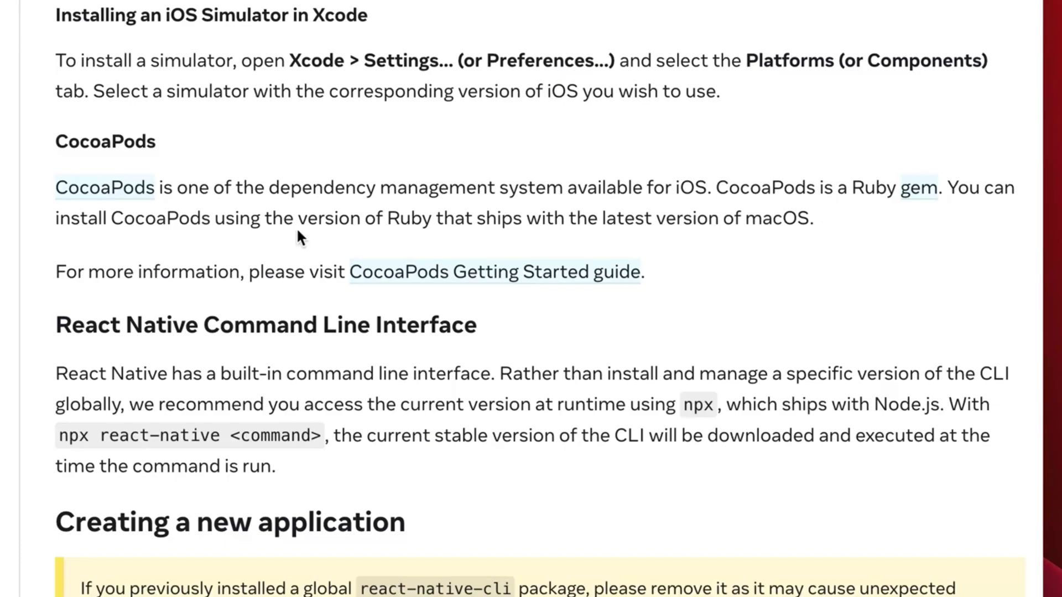
Step: Review the install instructions on the CocoaPods website and return to the React Native setup page
{"action": "left_click", "coordinate": [102, 190]}
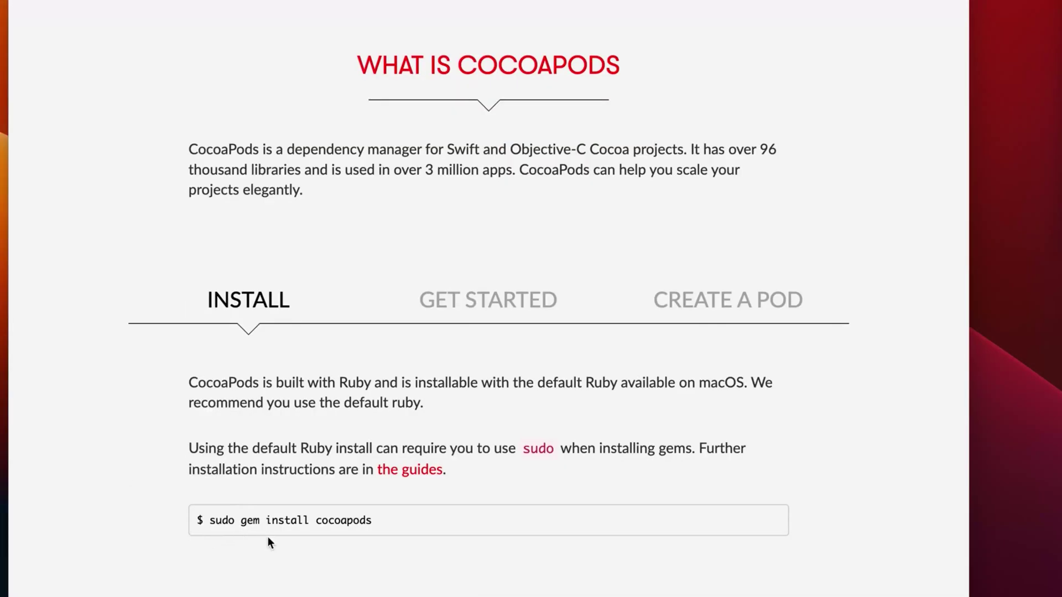
{"action": "scroll", "coordinate": [283, 481], "scroll_direction": "down", "scroll_amount": 2}
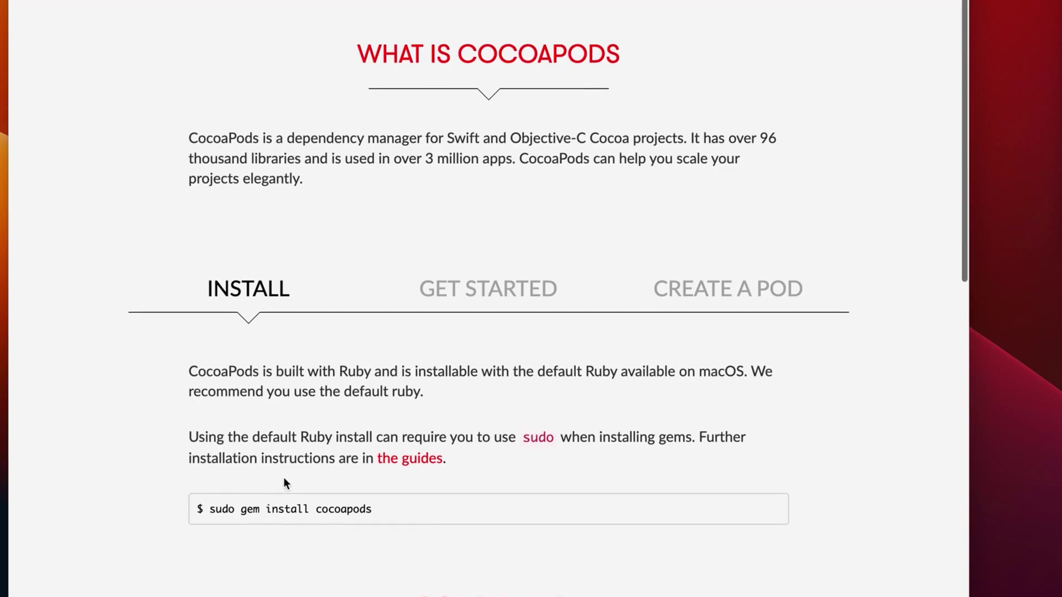
{"action": "scroll", "coordinate": [285, 479], "scroll_direction": "down", "scroll_amount": 5}
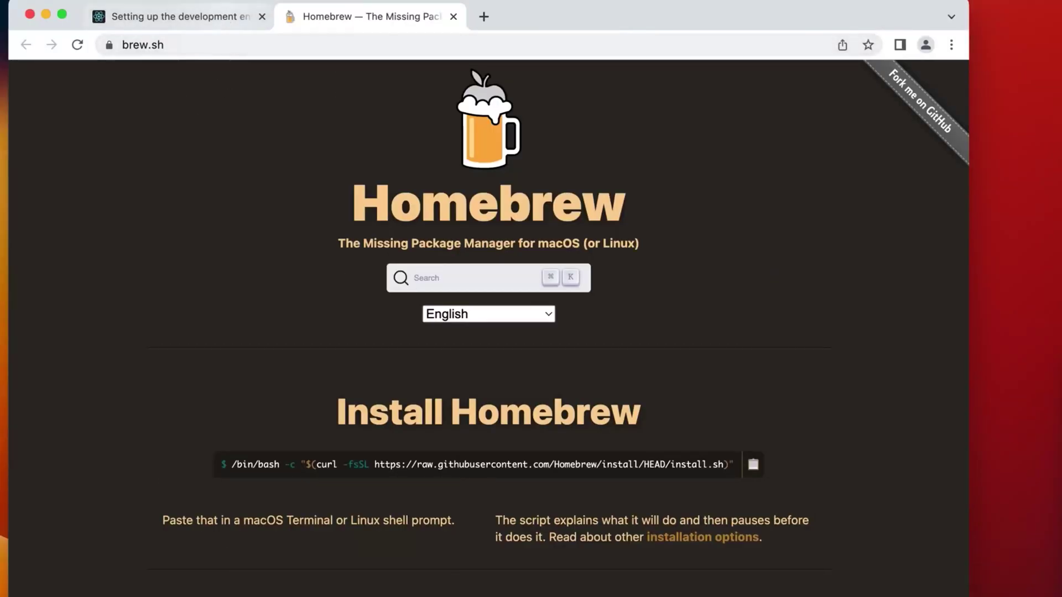
{"action": "left_click", "coordinate": [209, 17]}
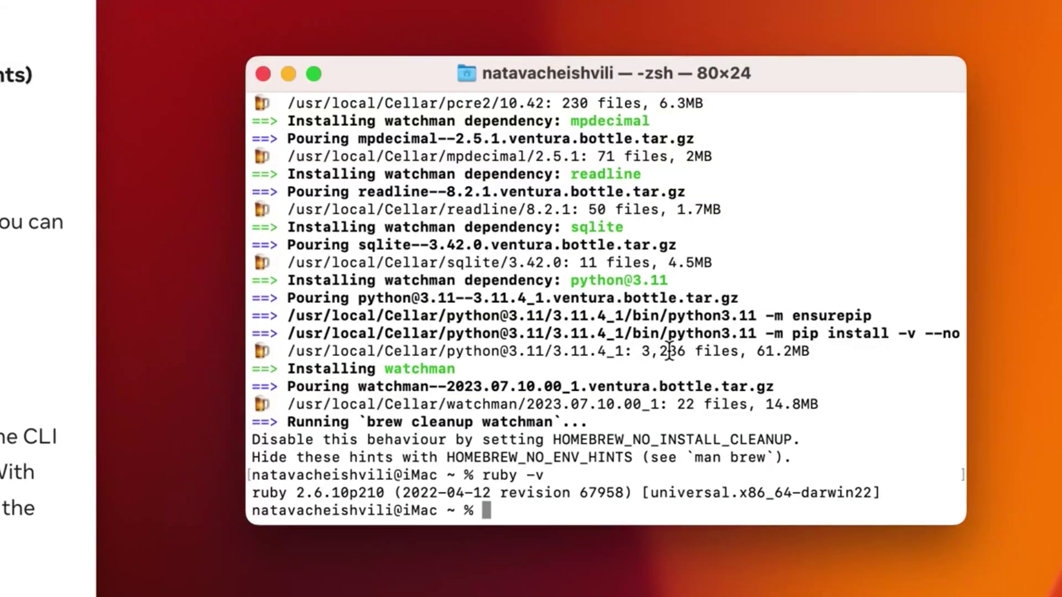
Step: Install CocoaPods by running brew install cocoapods in Terminal
{"action": "type", "text": "brew insta"}
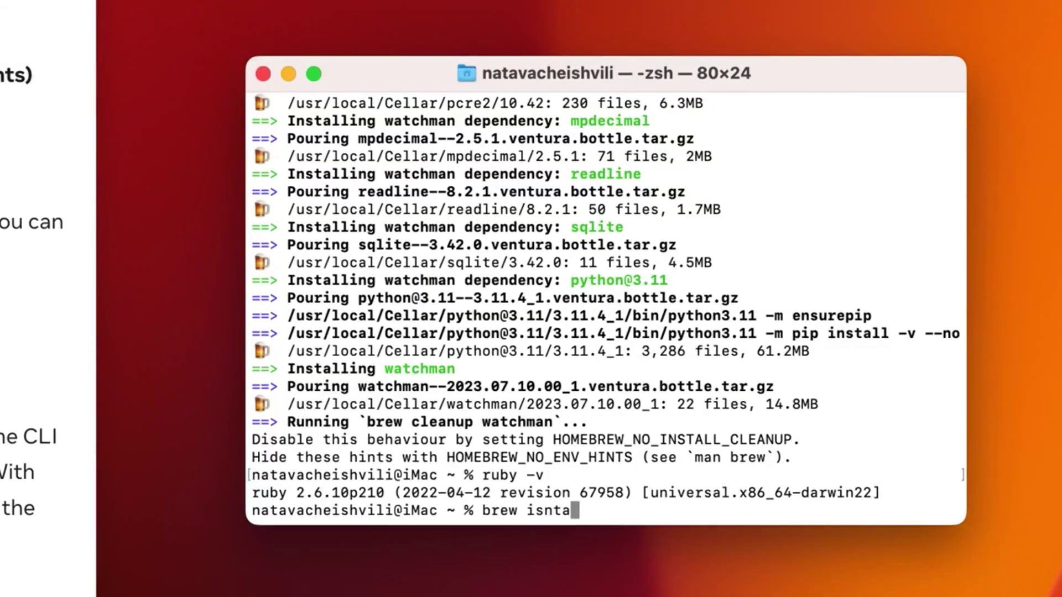
{"action": "key", "text": "BackSpace"}
{"action": "key", "text": "BackSpace"}
{"action": "key", "text": "BackSpace"}
{"action": "key", "text": "BackSpace"}
{"action": "type", "text": "s"}
{"action": "key", "text": "BackSpace"}
{"action": "type", "text": "nstall cocoapods"}
{"action": "key", "text": "Return"}
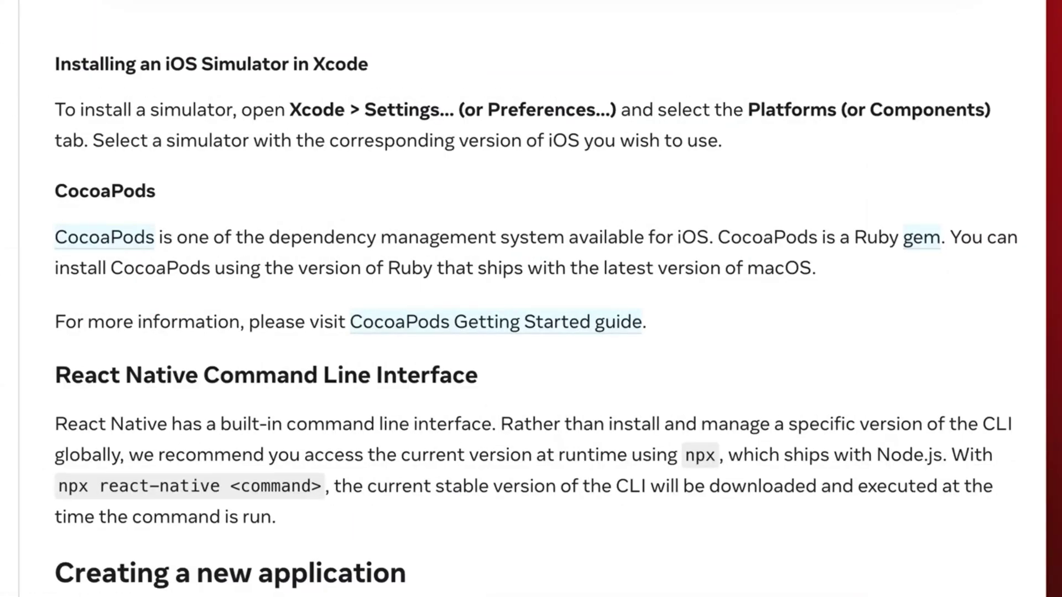
Step: Review the Creating a new application section, then clear Terminal and change to the Desktop directory with cd Desktop
{"action": "scroll", "coordinate": [760, 532], "scroll_direction": "down", "scroll_amount": 10}
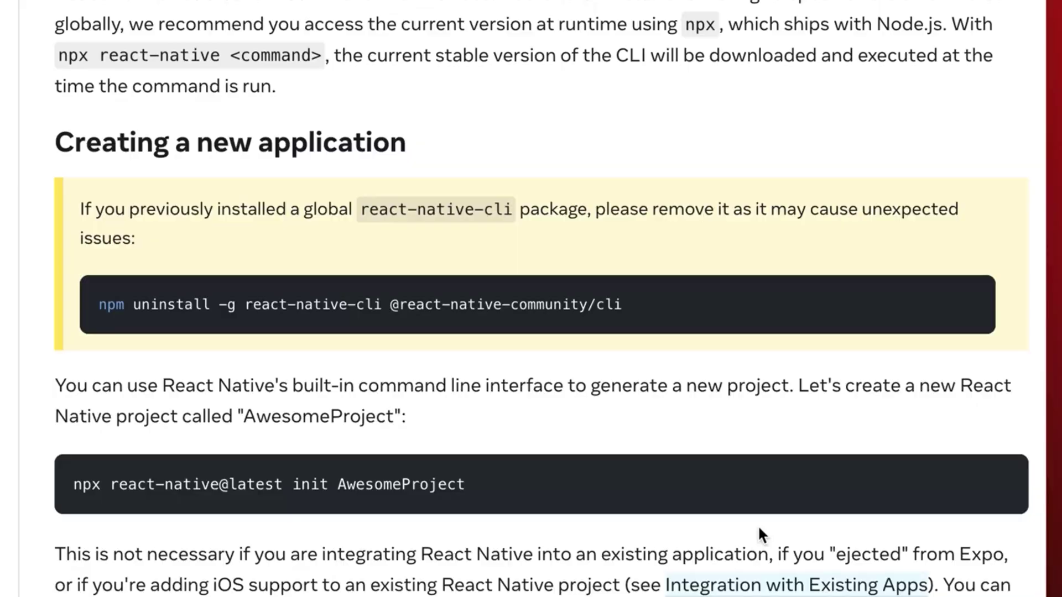
{"action": "type", "text": "clear"}
{"action": "key", "text": "Return"}
{"action": "type", "text": "cd "}
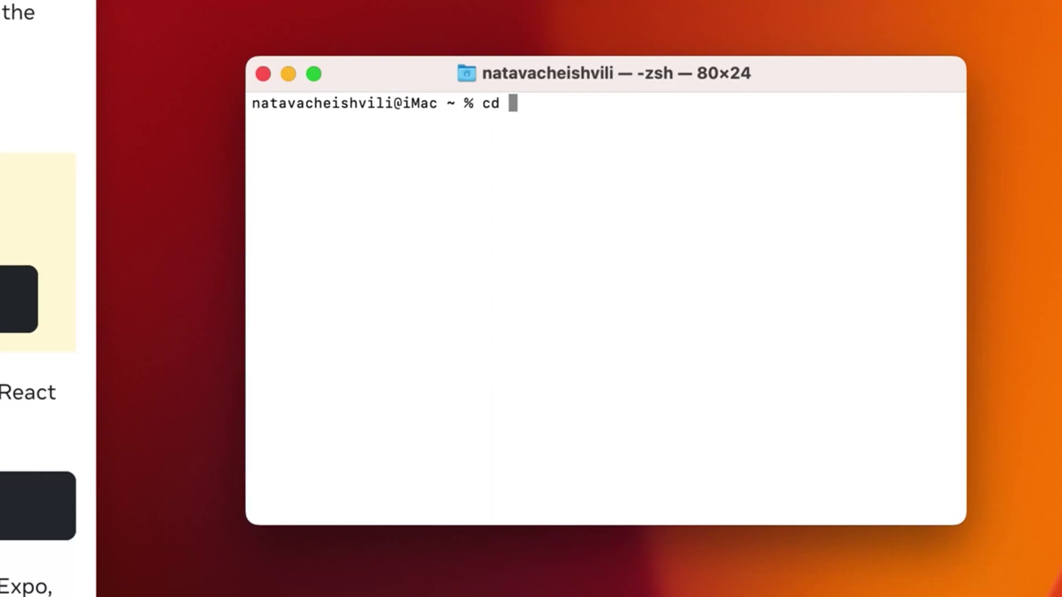
{"action": "type", "text": "Desktop"}
{"action": "key", "text": "Return"}
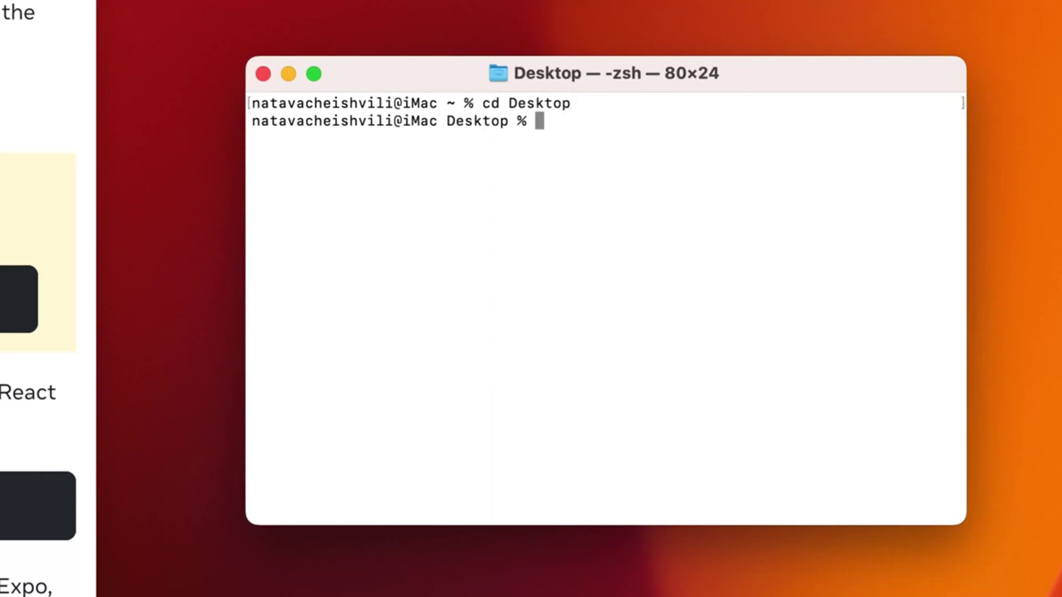
Step: Run npx react-native init AwesomeProject in Terminal and allow Terminal to access the Desktop folder
{"action": "type", "text": "npx react-native init "}
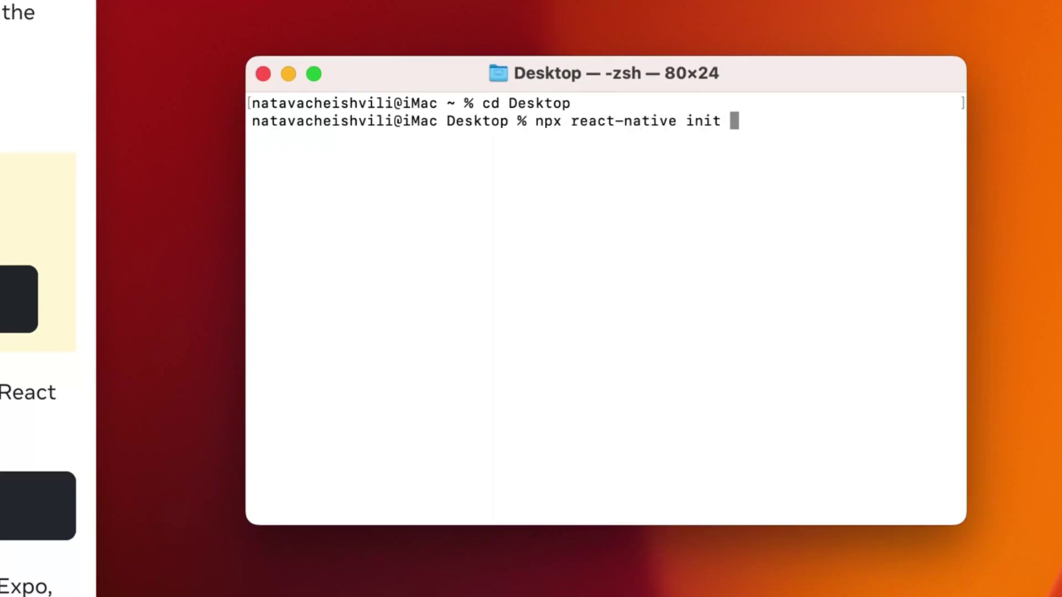
{"action": "type", "text": "AwesomeProject"}
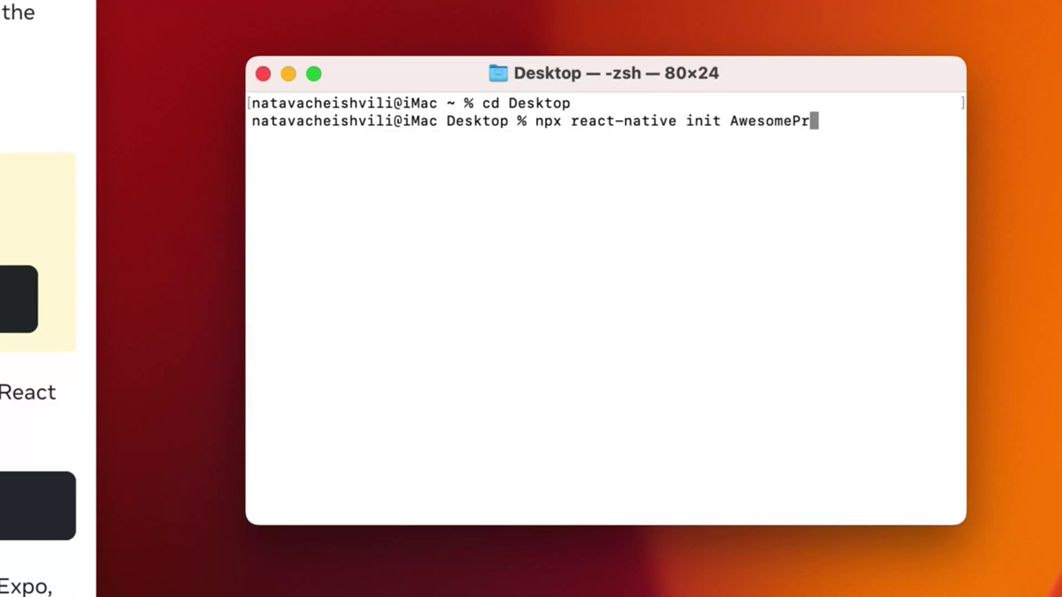
{"action": "key", "text": "Return"}
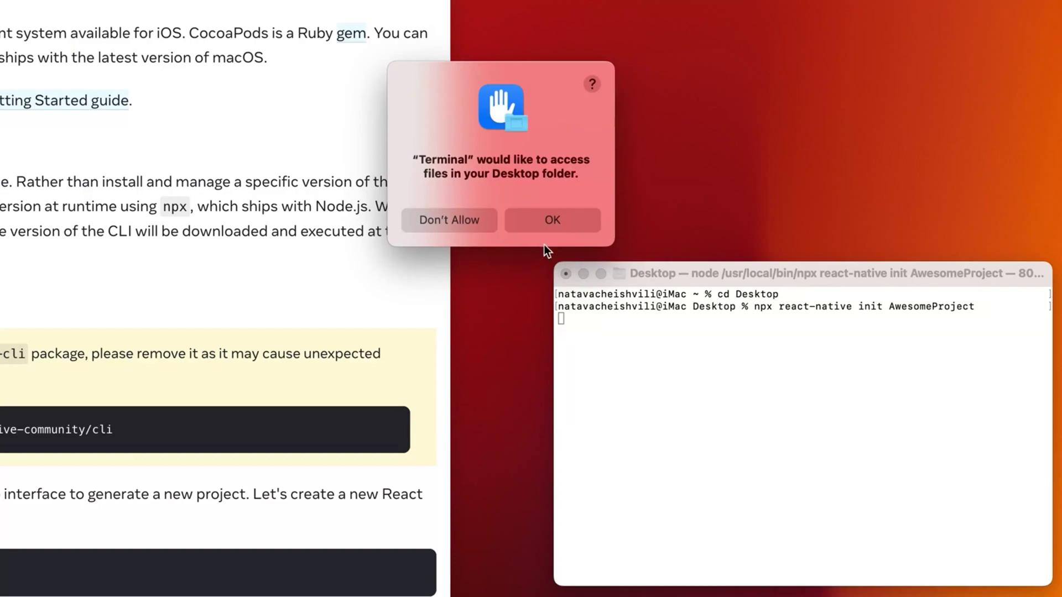
{"action": "left_click", "coordinate": [553, 220]}
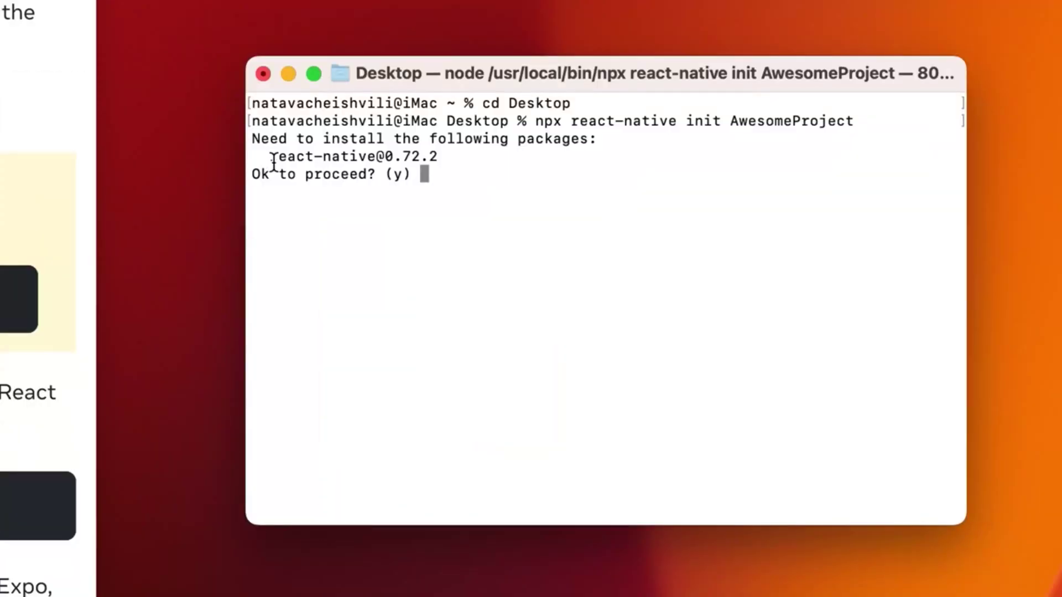
{"action": "left_click_drag", "start_coordinate": [270, 159], "coordinate": [452, 163]}
{"action": "left_click", "coordinate": [451, 166]}
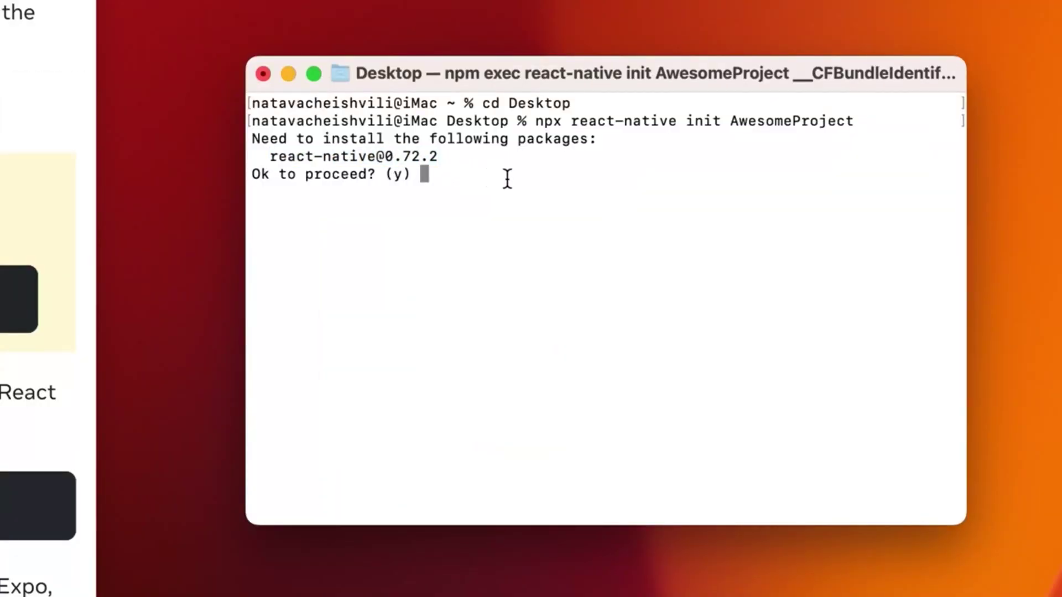
{"action": "type", "text": "y"}
{"action": "key", "text": "Return"}
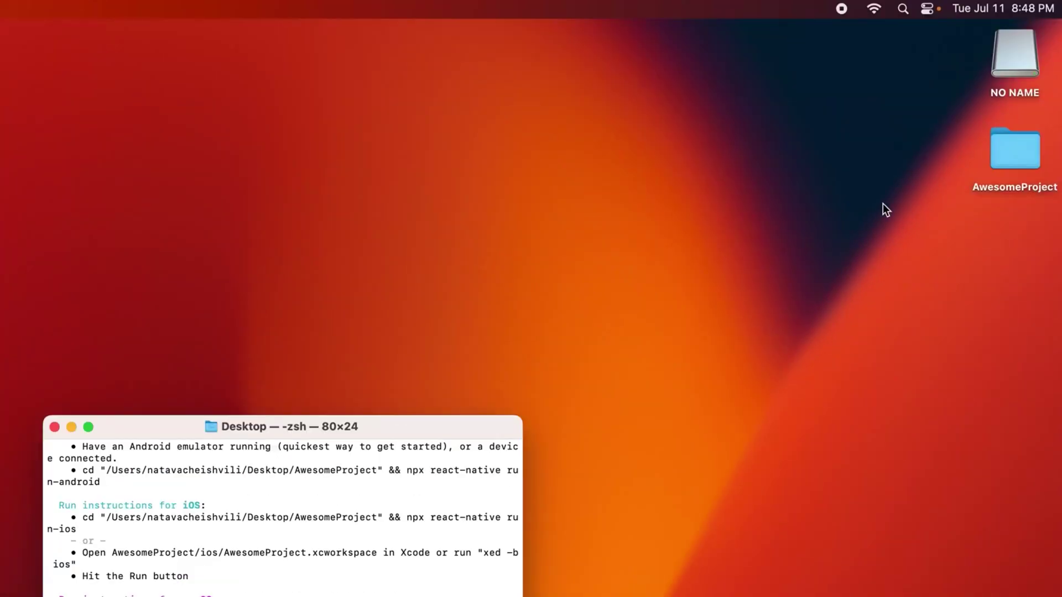
Step: Look through the contents of the AwesomeProject folder on the Desktop, then close it and return to Terminal
{"action": "double_click", "coordinate": [1017, 151]}
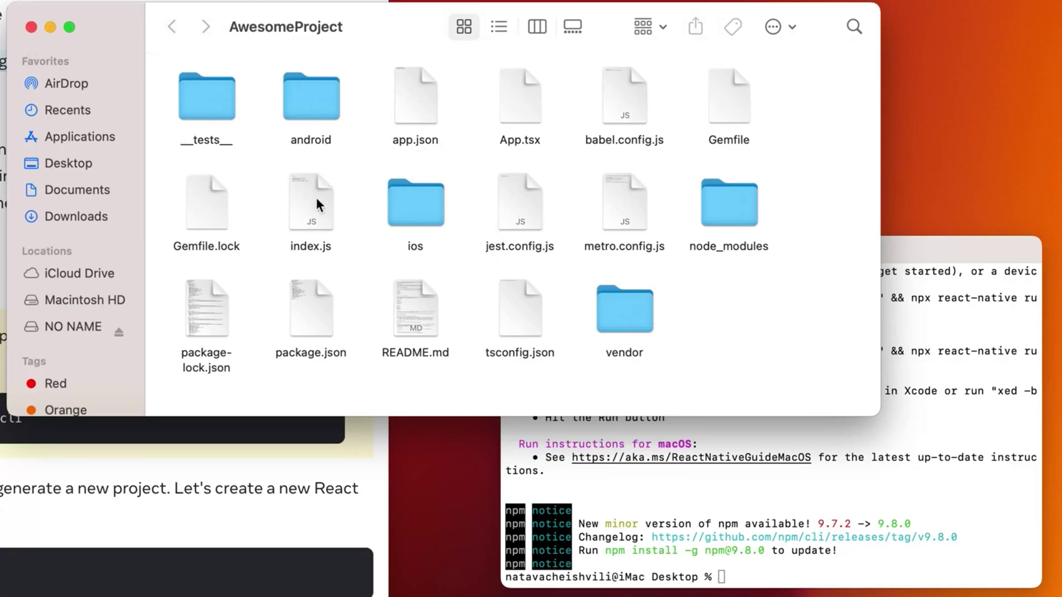
{"action": "left_click", "coordinate": [30, 27]}
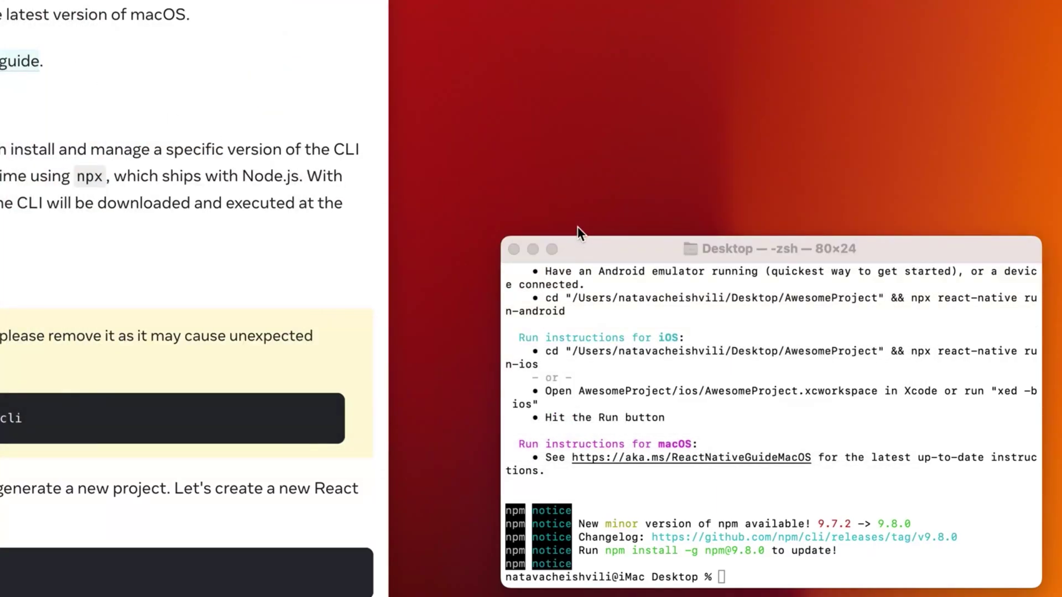
{"action": "left_click", "coordinate": [599, 251]}
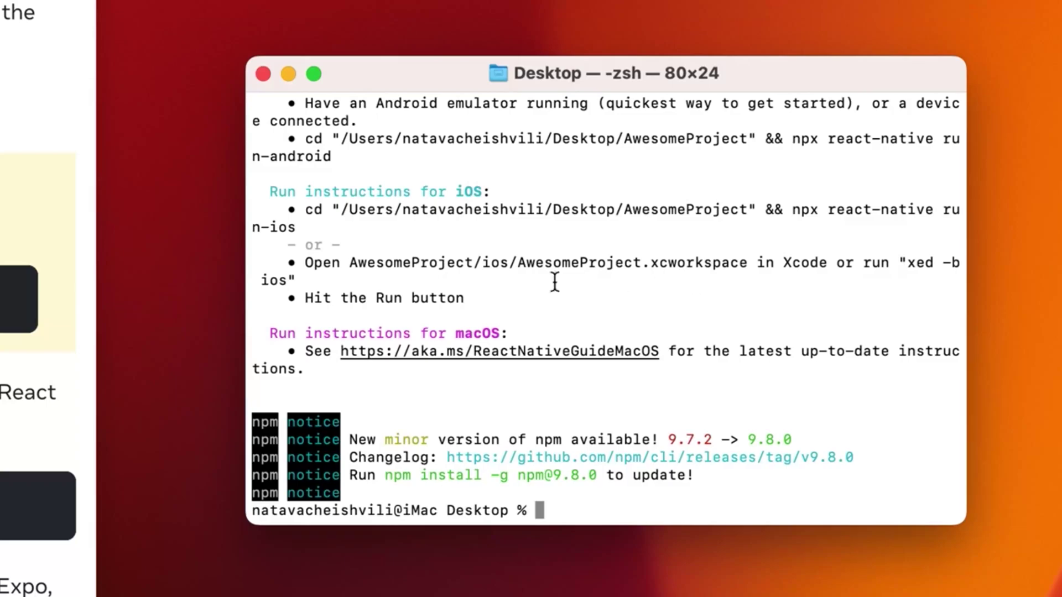
Step: Examine the iOS run instructions in the Terminal output, including the cd part and the npx react-native run-ios part
{"action": "left_click_drag", "start_coordinate": [268, 193], "coordinate": [532, 195]}
{"action": "left_click", "coordinate": [353, 217]}
{"action": "double_click", "coordinate": [775, 210]}
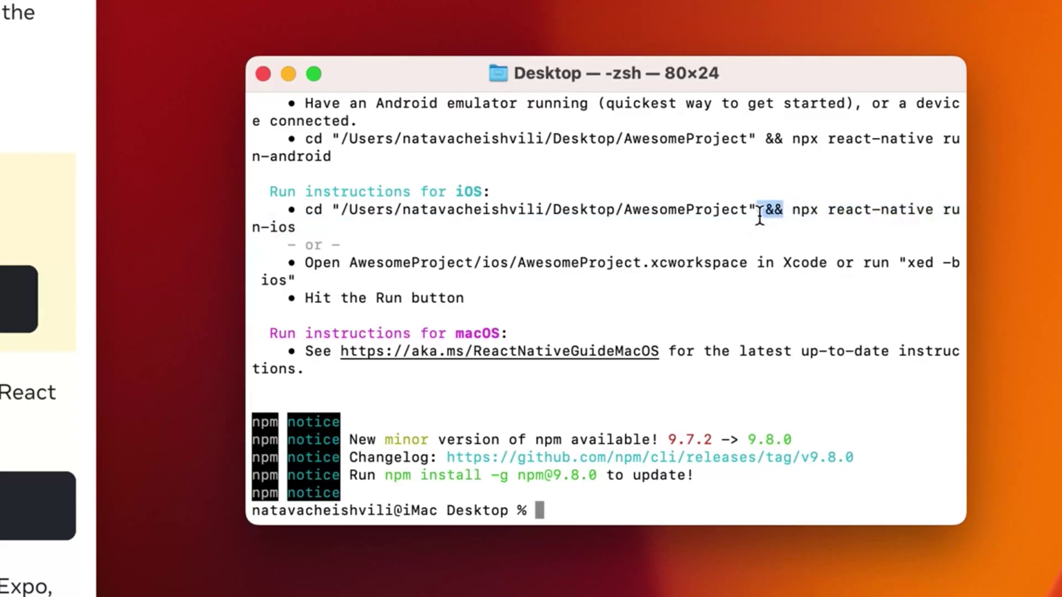
{"action": "left_click", "coordinate": [730, 220]}
{"action": "left_click_drag", "start_coordinate": [305, 211], "coordinate": [760, 209]}
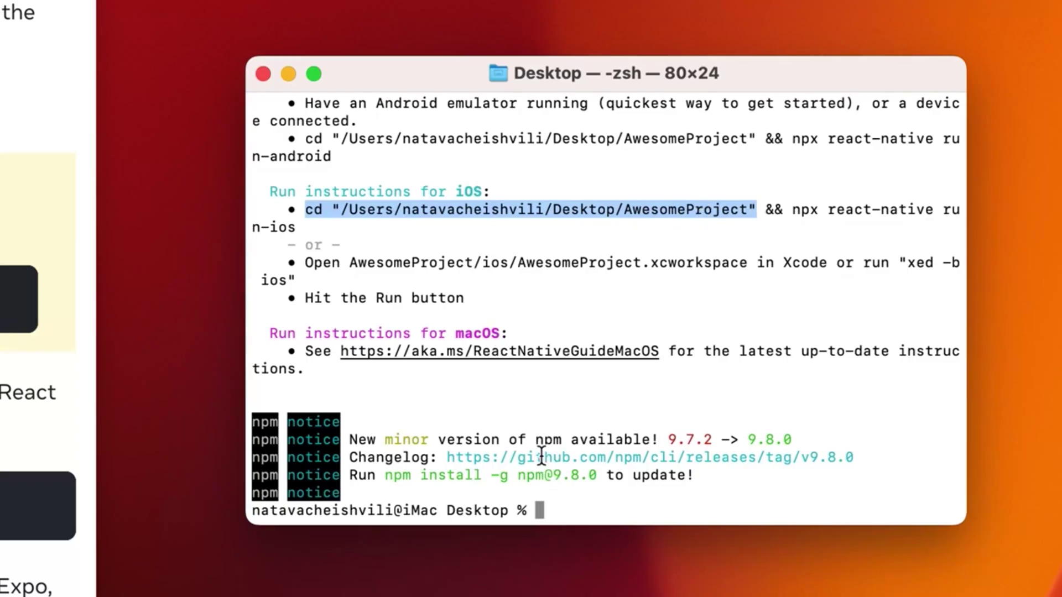
{"action": "left_click", "coordinate": [343, 230]}
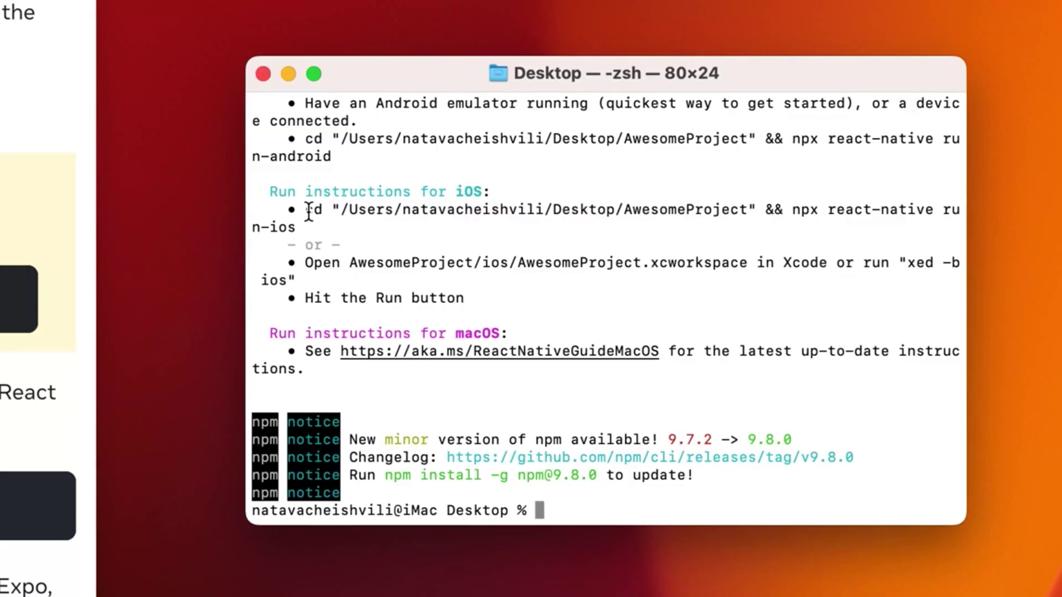
{"action": "left_click_drag", "start_coordinate": [306, 209], "coordinate": [305, 227]}
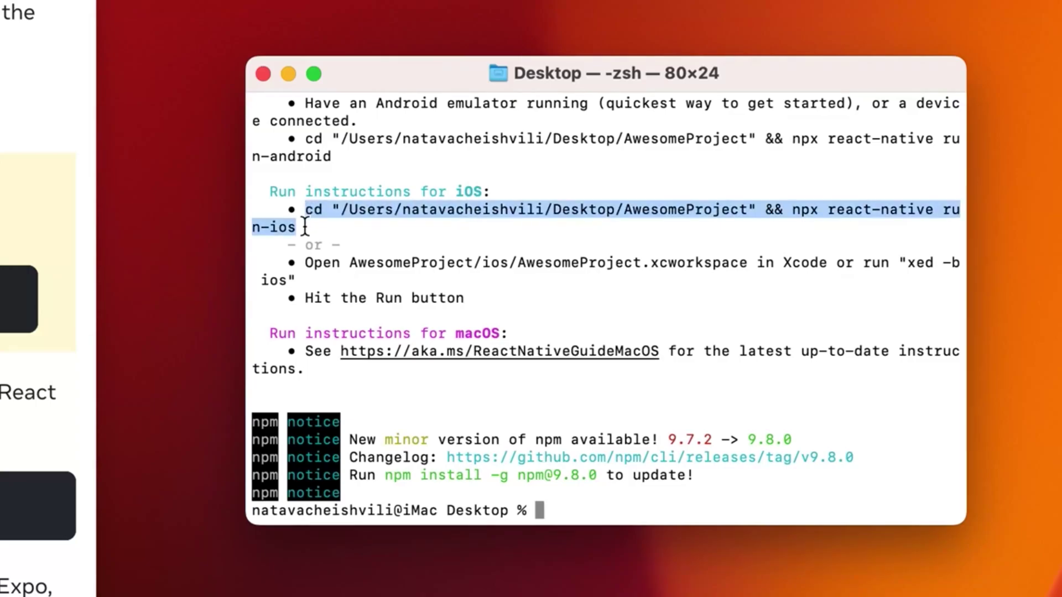
{"action": "left_click", "coordinate": [794, 212]}
{"action": "left_click_drag", "start_coordinate": [793, 211], "coordinate": [795, 228]}
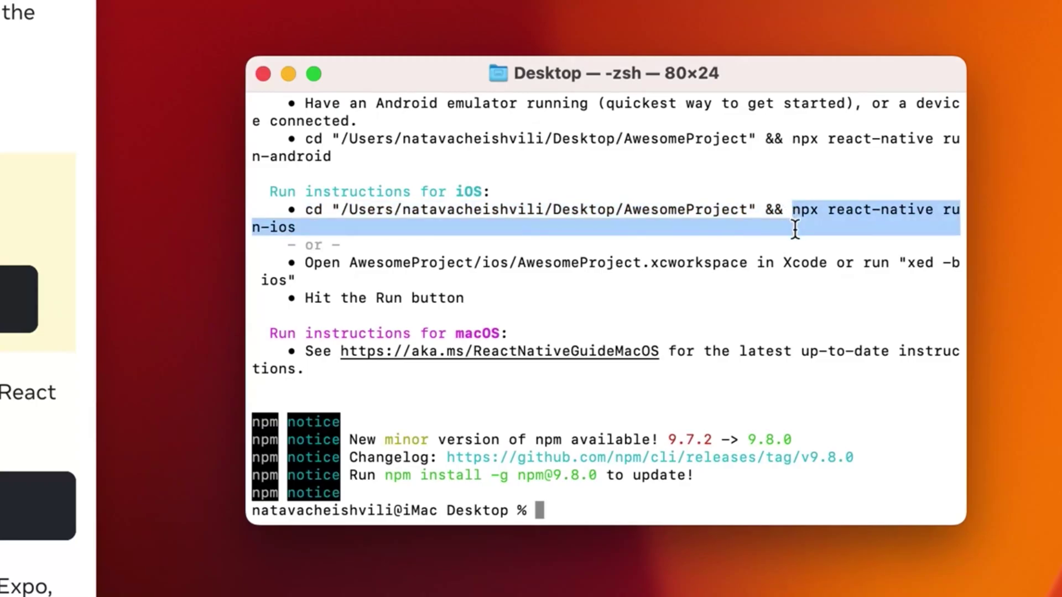
{"action": "left_click", "coordinate": [777, 229]}
Step: Copy the suggested iOS command, run it to enter AwesomeProject and execute npx react-native run-ios, and dismiss the simulator boot alert
{"action": "left_click_drag", "start_coordinate": [308, 209], "coordinate": [308, 221]}
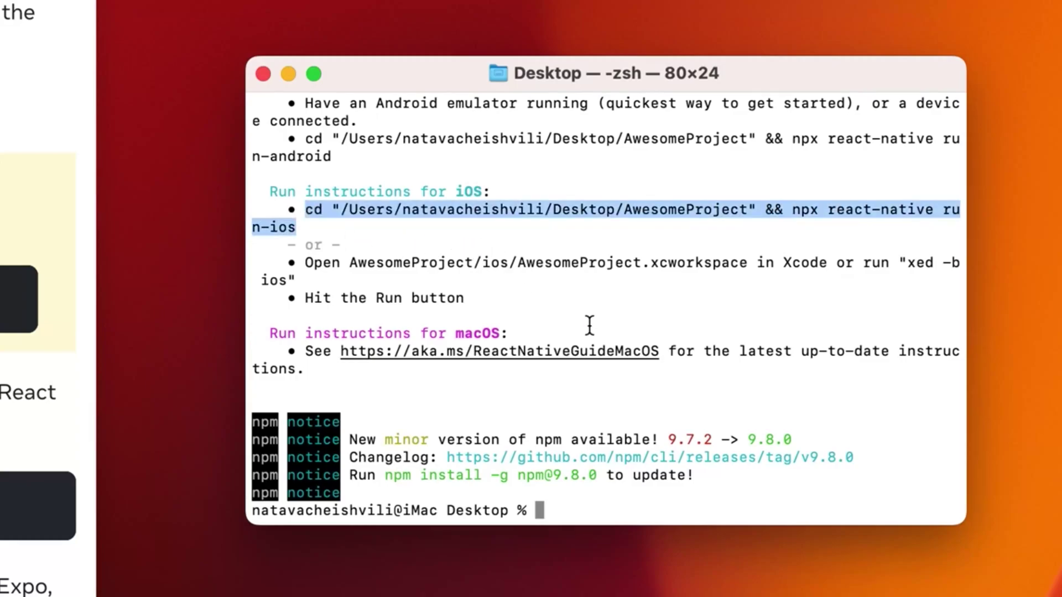
{"action": "left_click", "coordinate": [595, 364]}
{"action": "type", "text": "cd \"/Users/natavacheishvili/Desktop/AwesomeProject\" && npx react-native run-ios"}
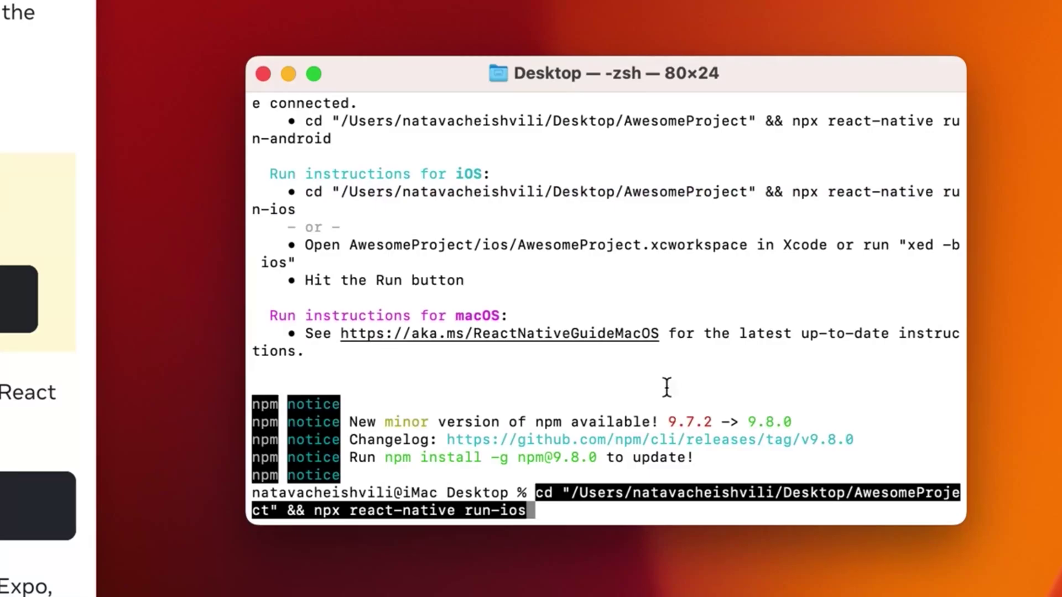
{"action": "key", "text": "Right"}
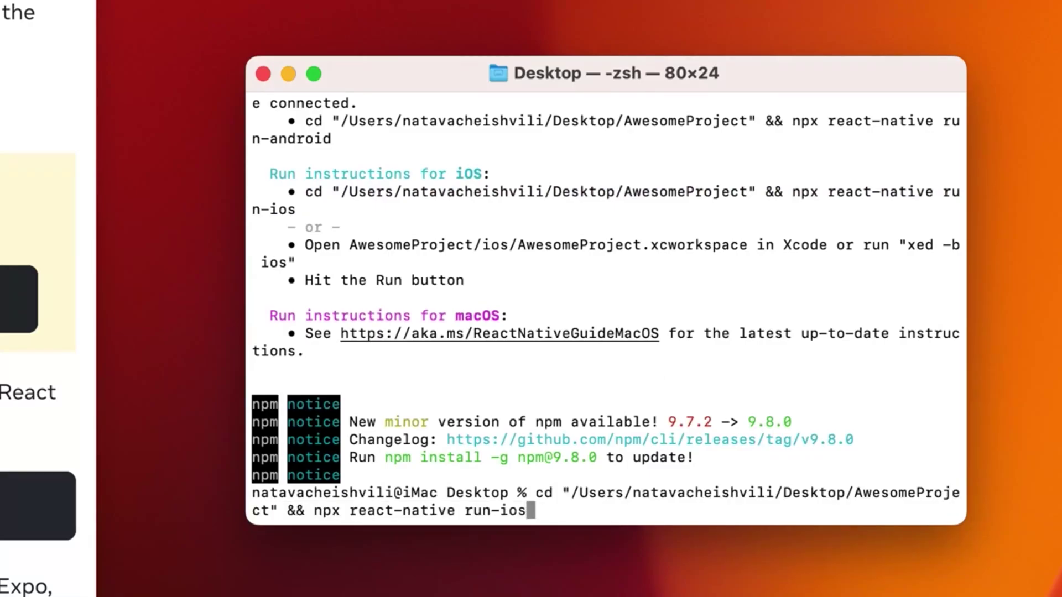
{"action": "key", "text": "Return"}
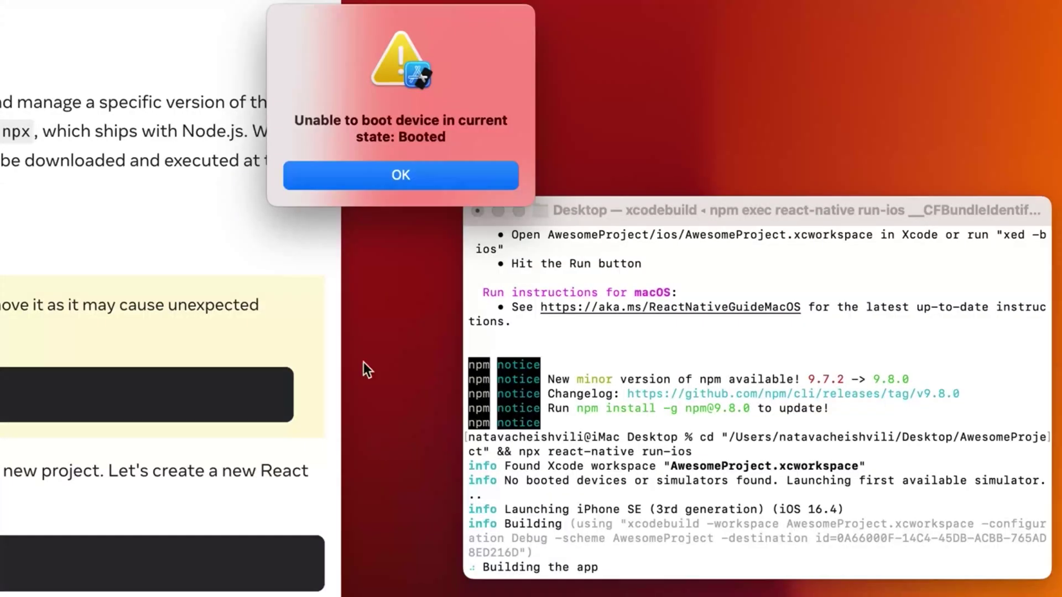
{"action": "left_click", "coordinate": [334, 178]}
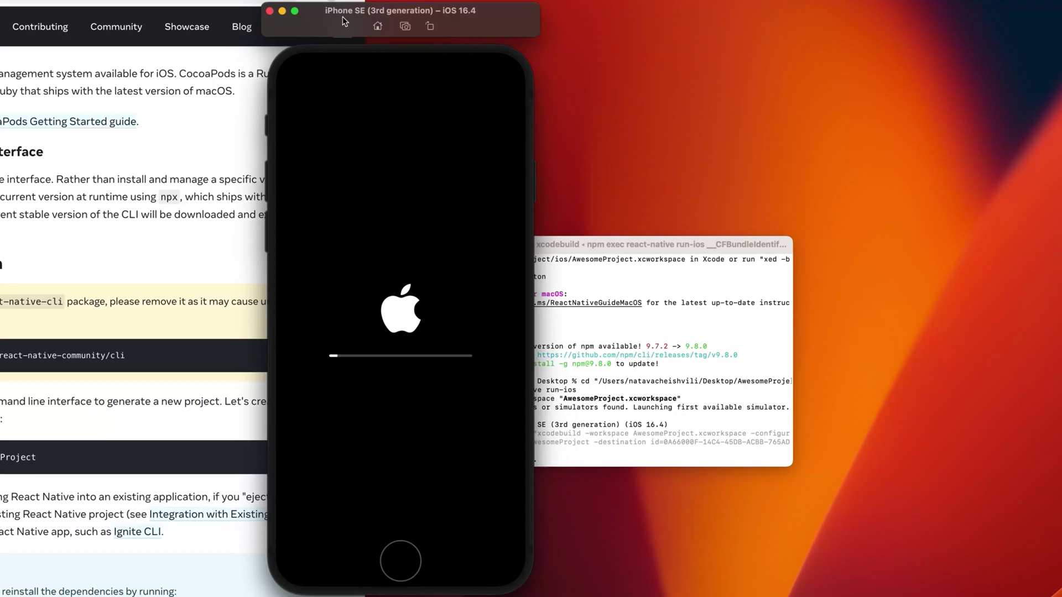
Step: Arrange the iPhone SE simulator and Terminal windows side by side and allow watchman to access the Desktop folder
{"action": "left_click_drag", "start_coordinate": [324, 29], "coordinate": [873, 59]}
{"action": "left_click_drag", "start_coordinate": [688, 240], "coordinate": [644, 243]}
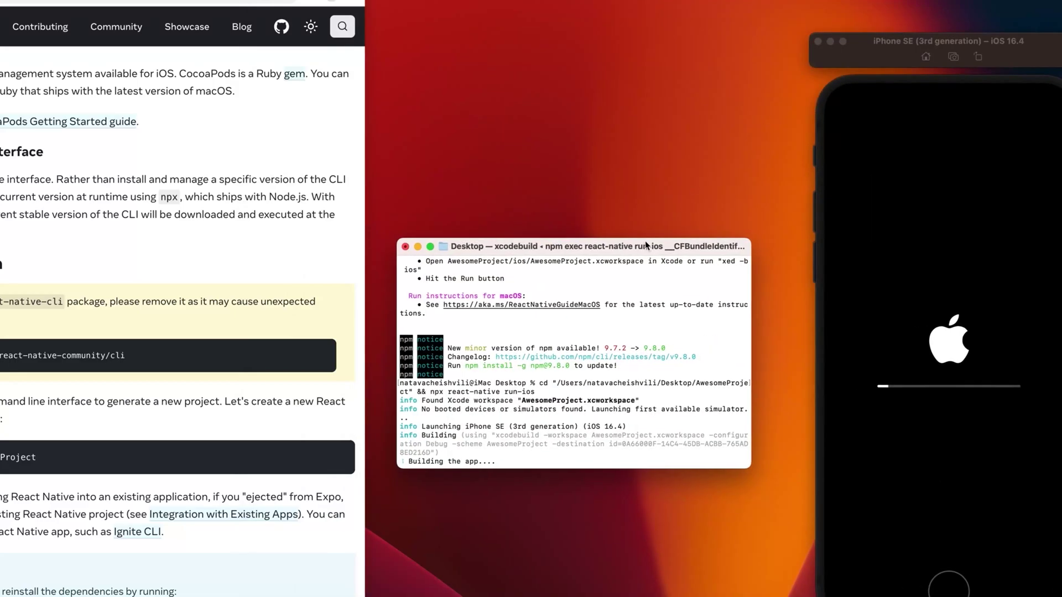
{"action": "left_click_drag", "start_coordinate": [868, 54], "coordinate": [835, 54]}
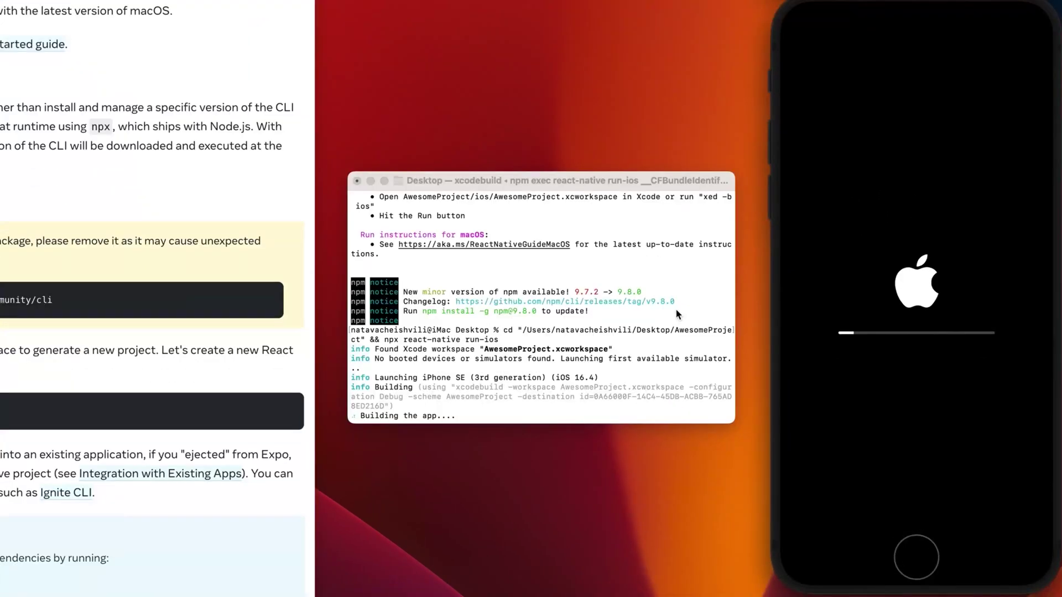
{"action": "left_click", "coordinate": [676, 311]}
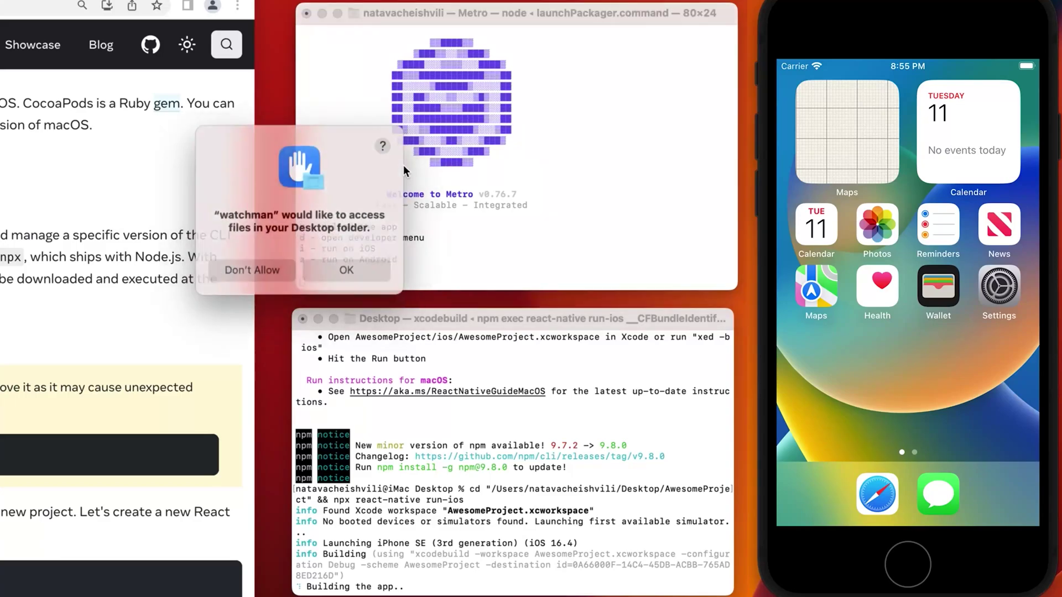
{"action": "left_click", "coordinate": [349, 269]}
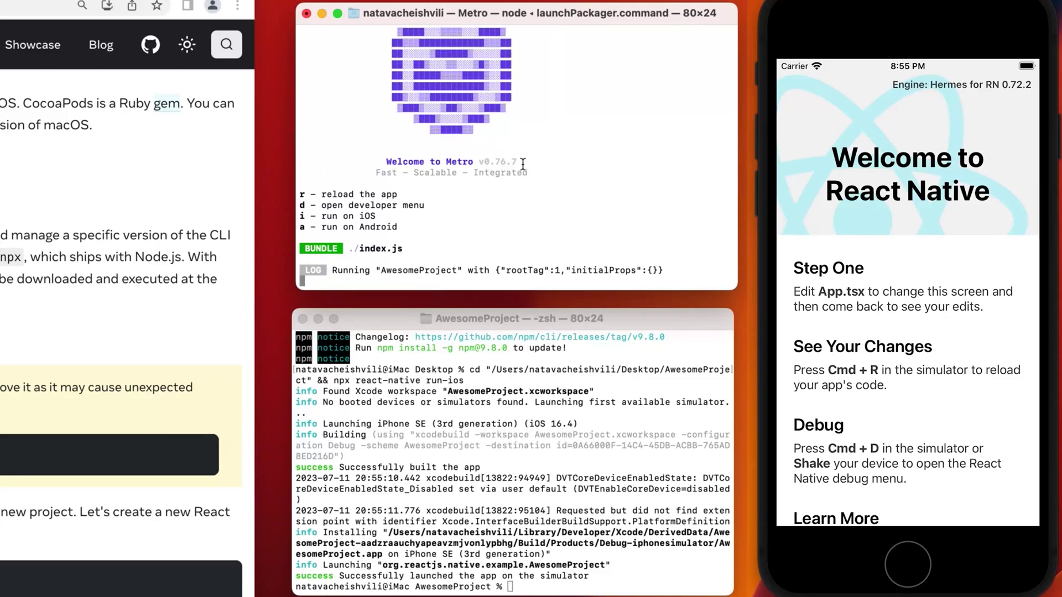
Step: Check the build and Metro Terminal windows and scroll through the app's welcome screen in the simulator and back up
{"action": "left_click", "coordinate": [592, 382]}
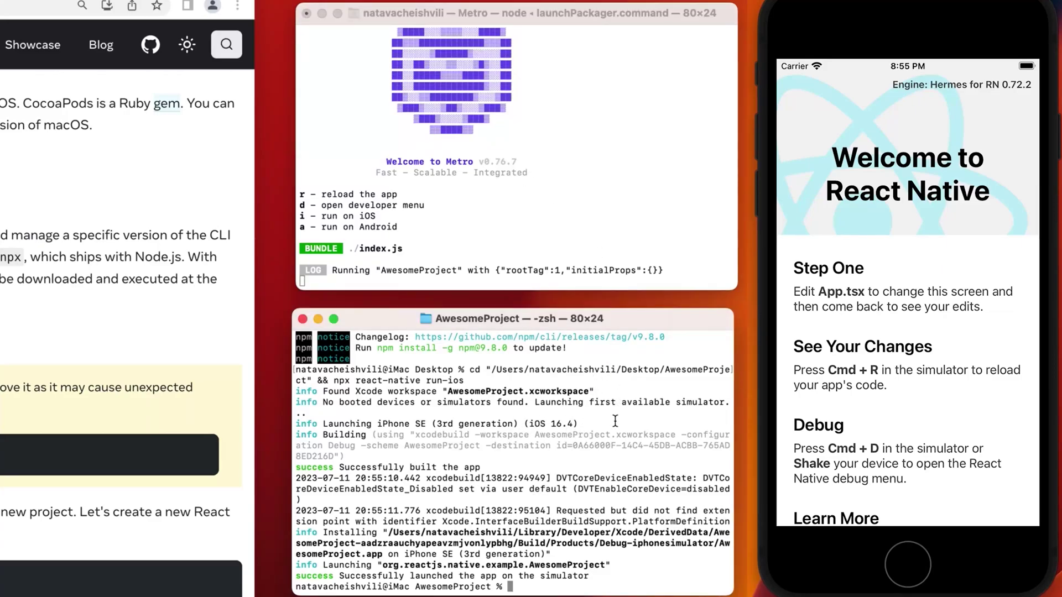
{"action": "left_click", "coordinate": [616, 240]}
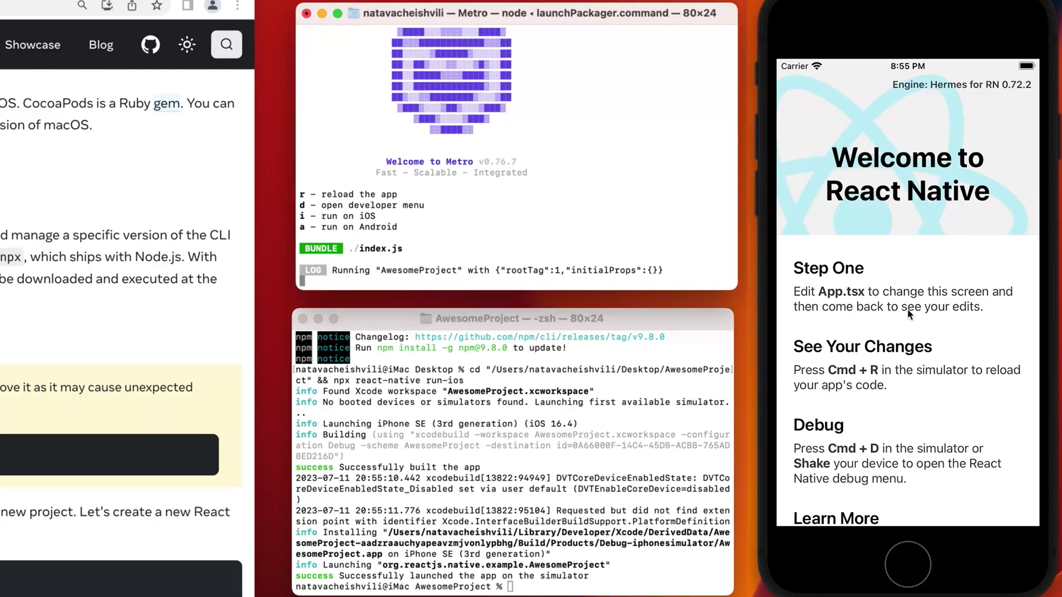
{"action": "left_click_drag", "start_coordinate": [885, 318], "coordinate": [899, 233]}
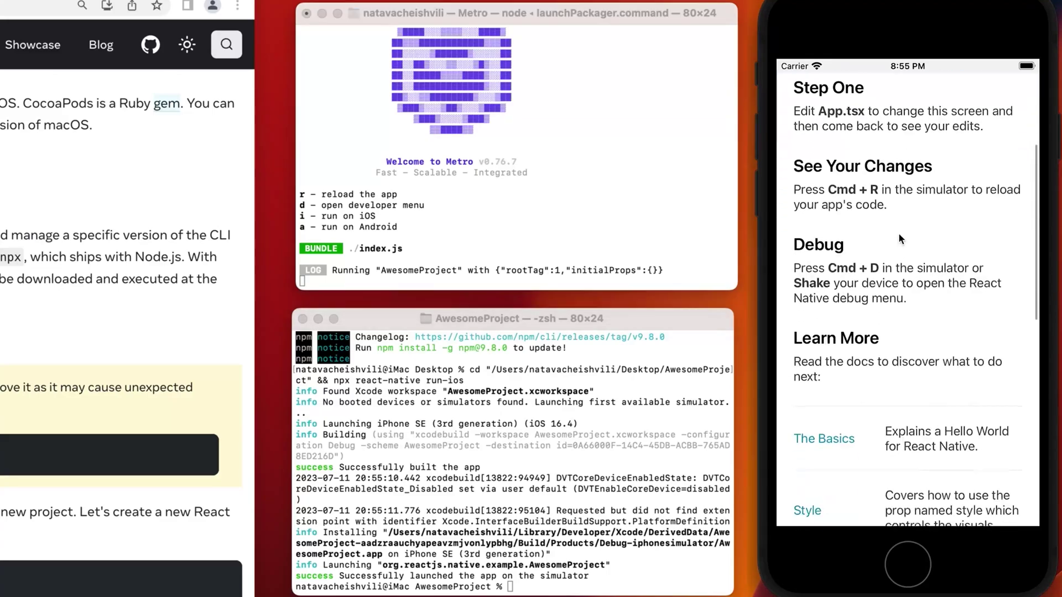
{"action": "scroll", "coordinate": [890, 221], "scroll_direction": "down", "scroll_amount": 10}
{"action": "left_click_drag", "start_coordinate": [888, 140], "coordinate": [907, 417]}
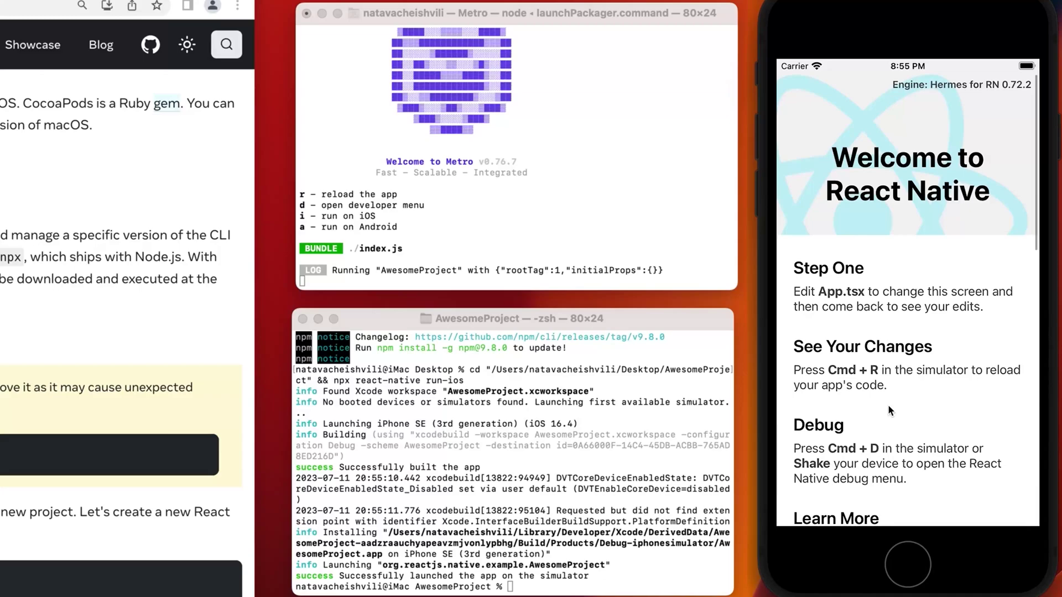